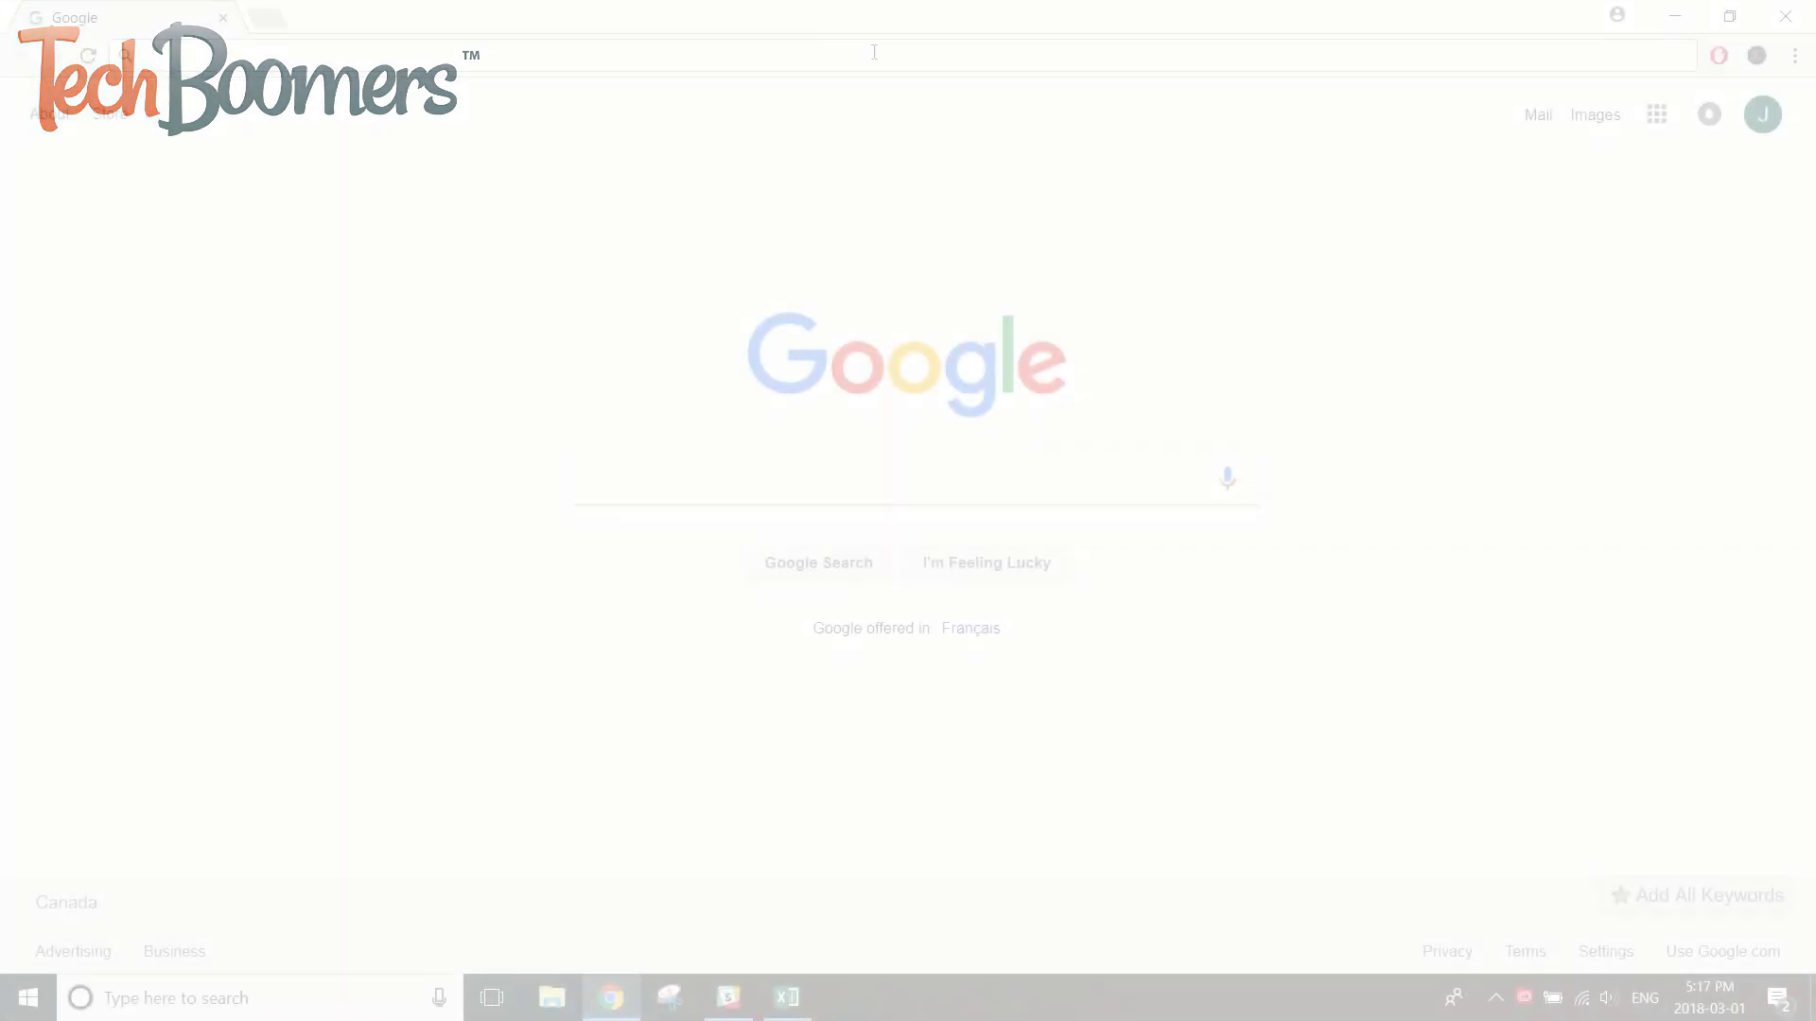
# Load facebook.com in the Chrome address bar.
pyautogui.write('facebook.com')
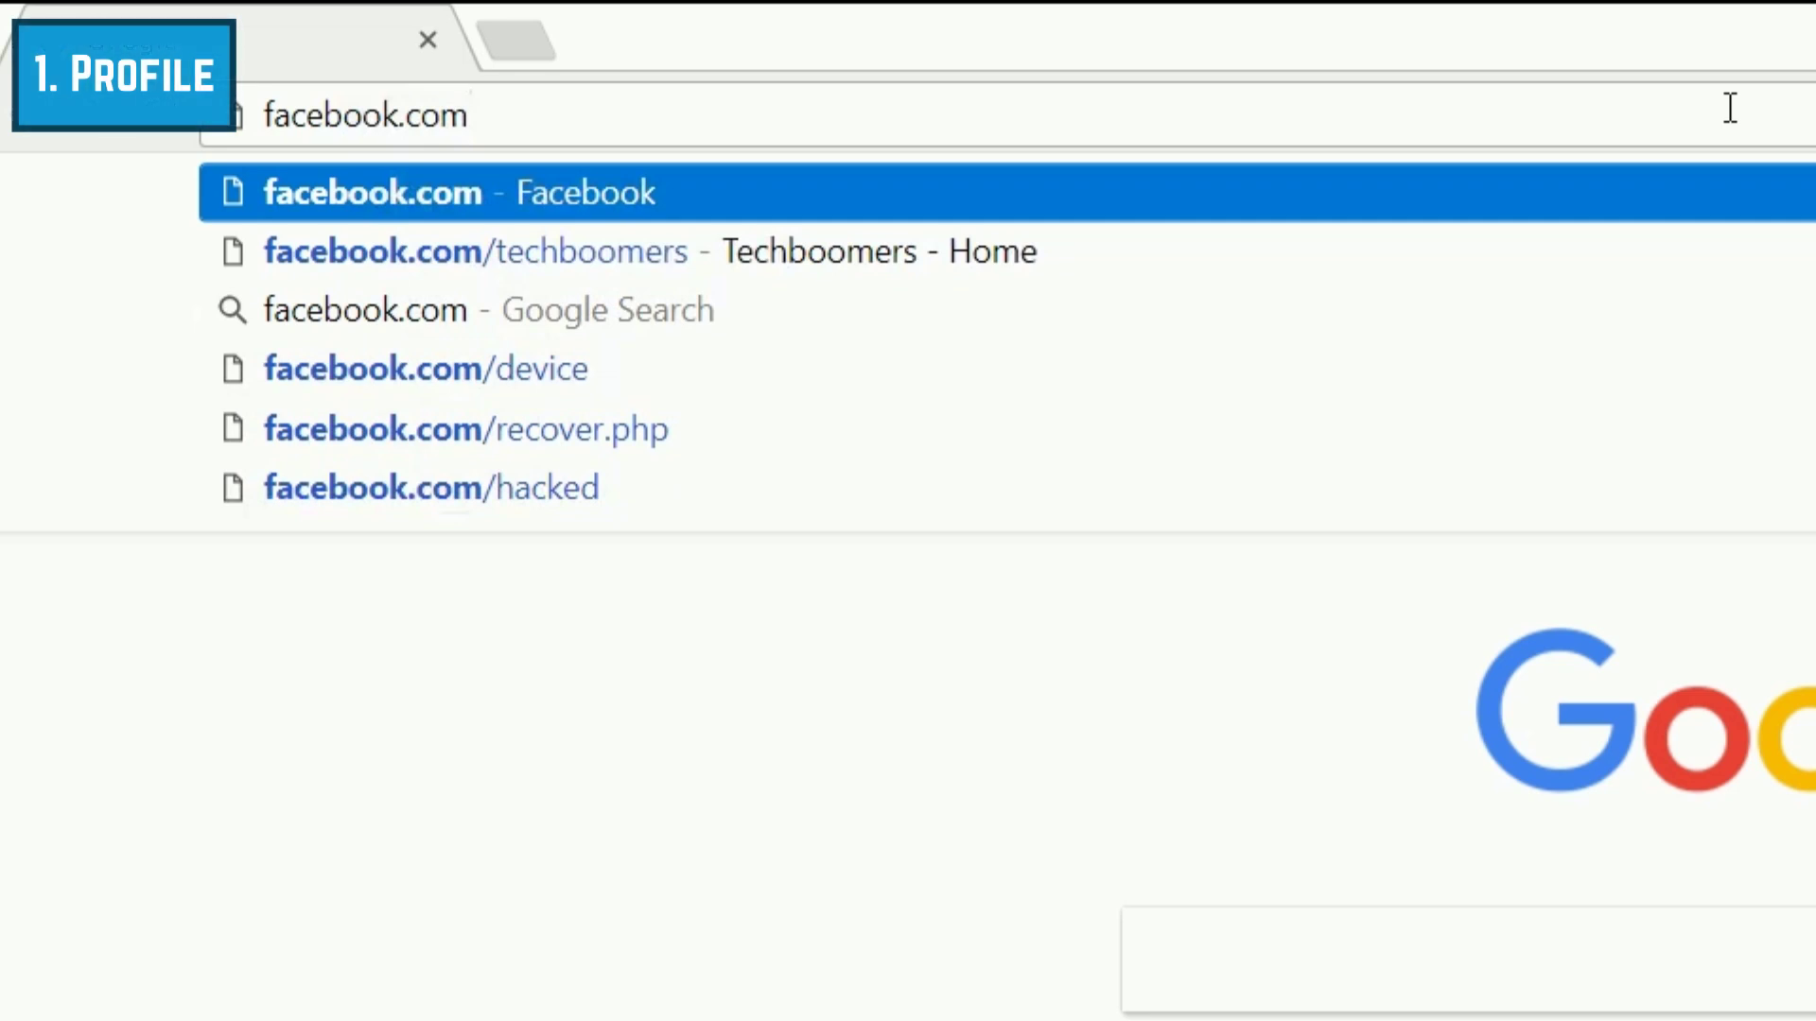
pyautogui.press('Return')
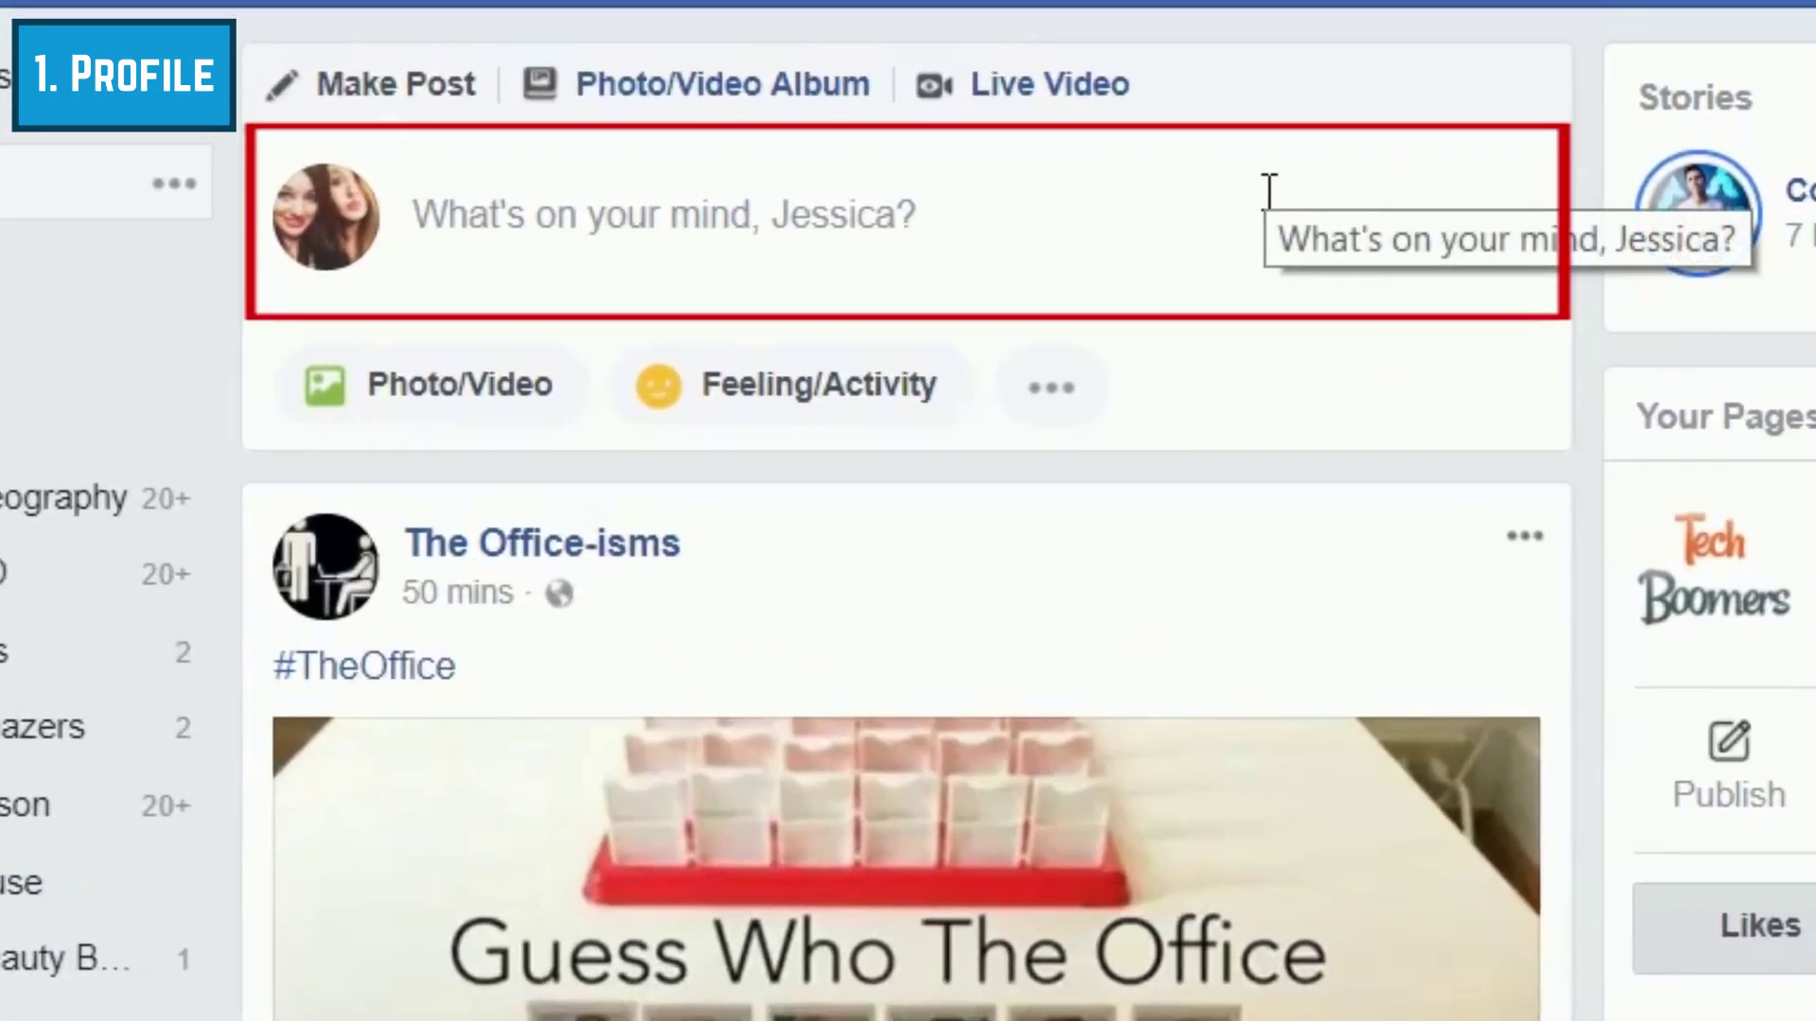
# Start a status post and attach the WHO'S AWESOME? GIF from an 'awesome' GIF search.
pyautogui.click(1265, 193)
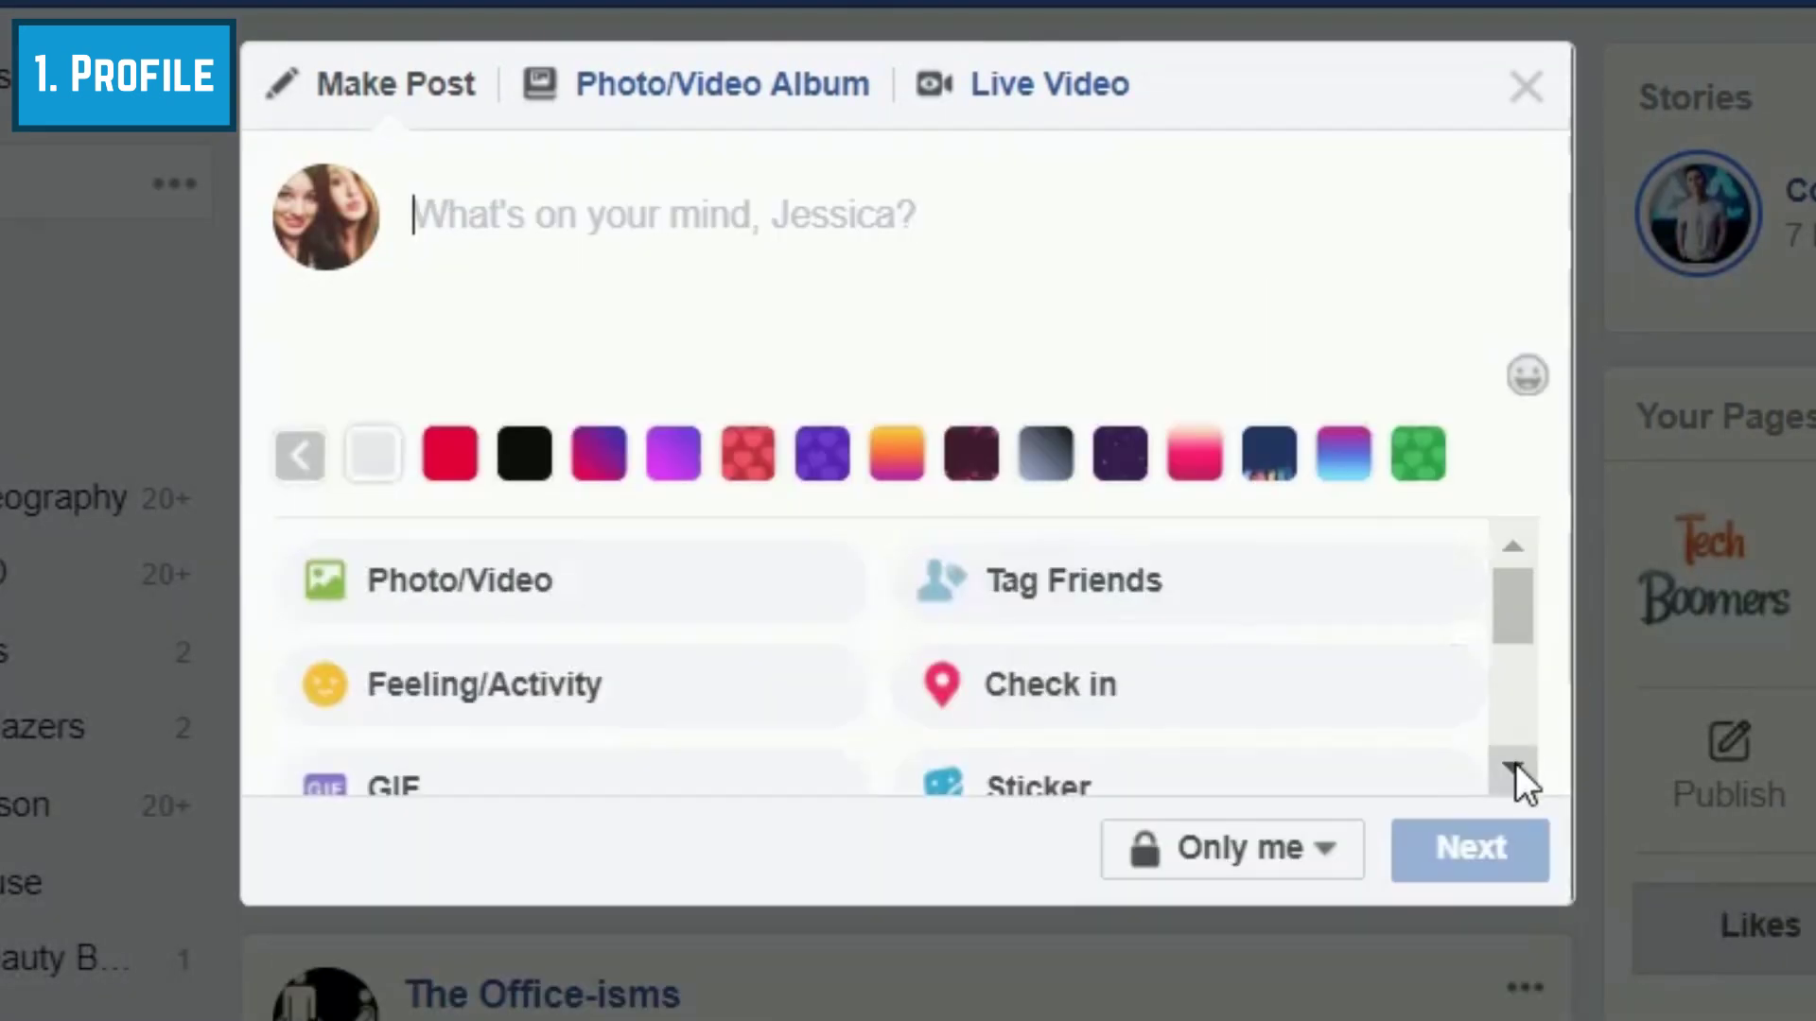
pyautogui.click(1514, 766)
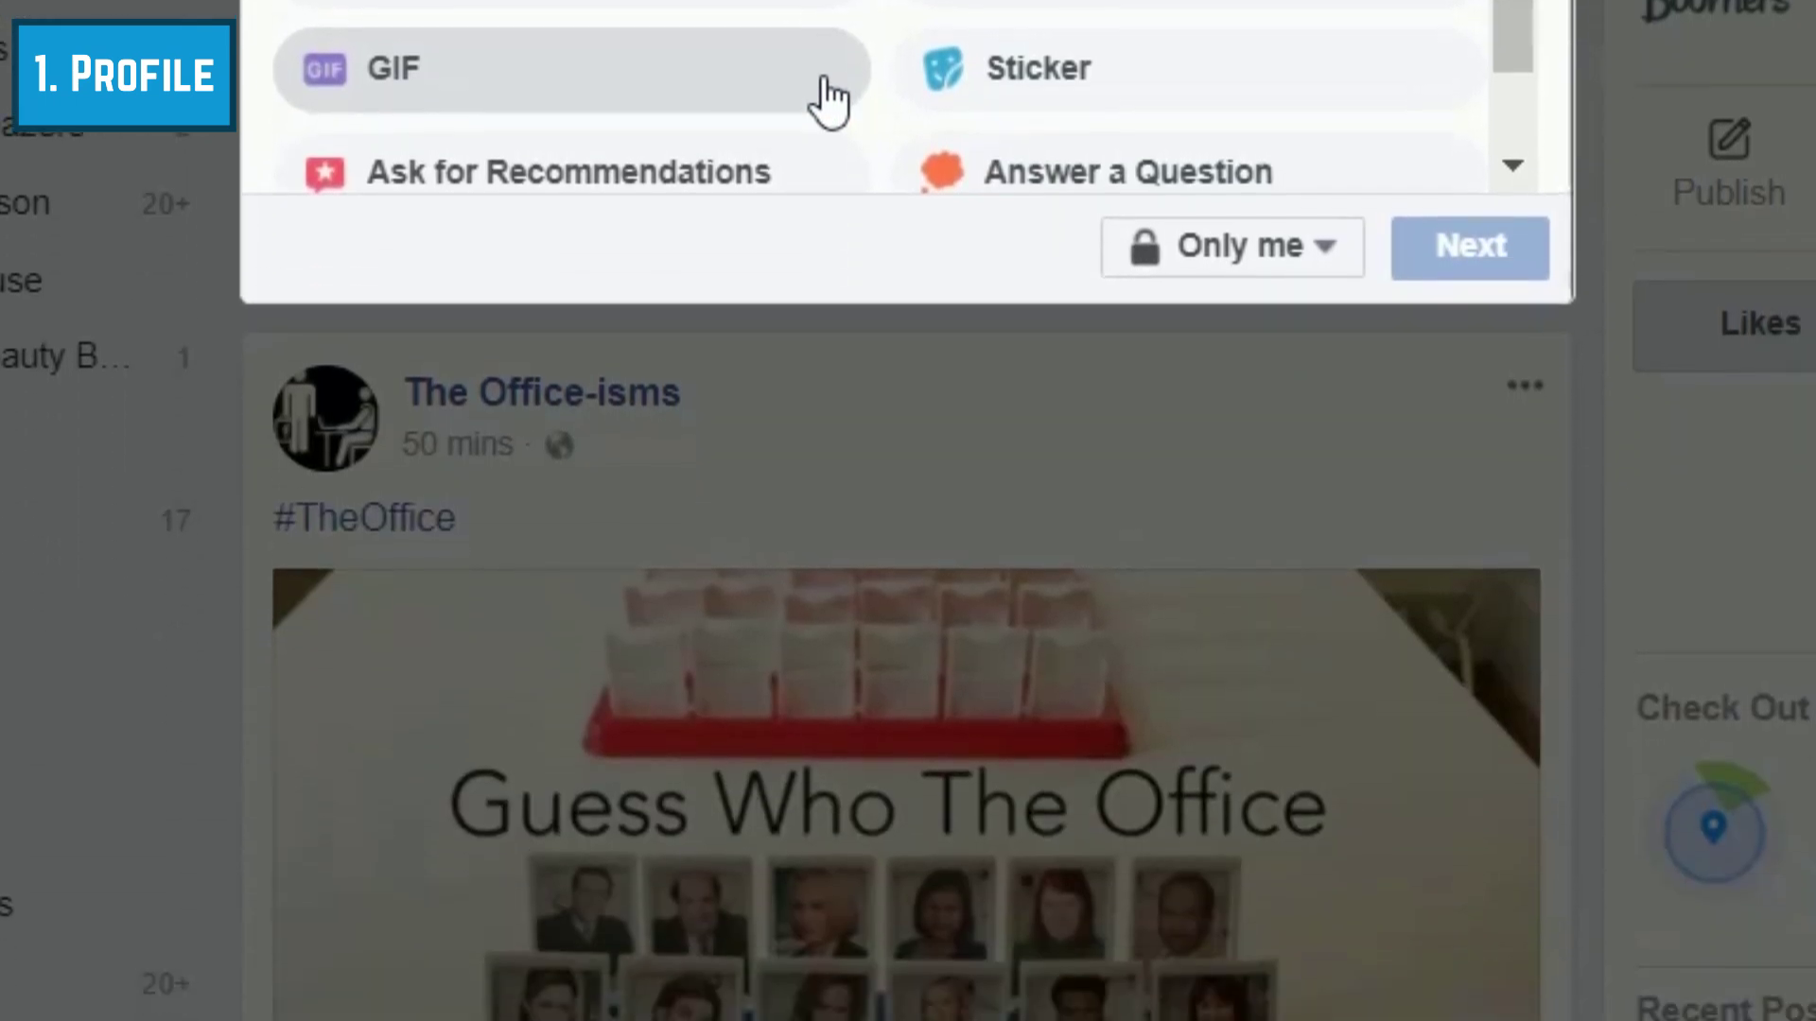
pyautogui.click(830, 698)
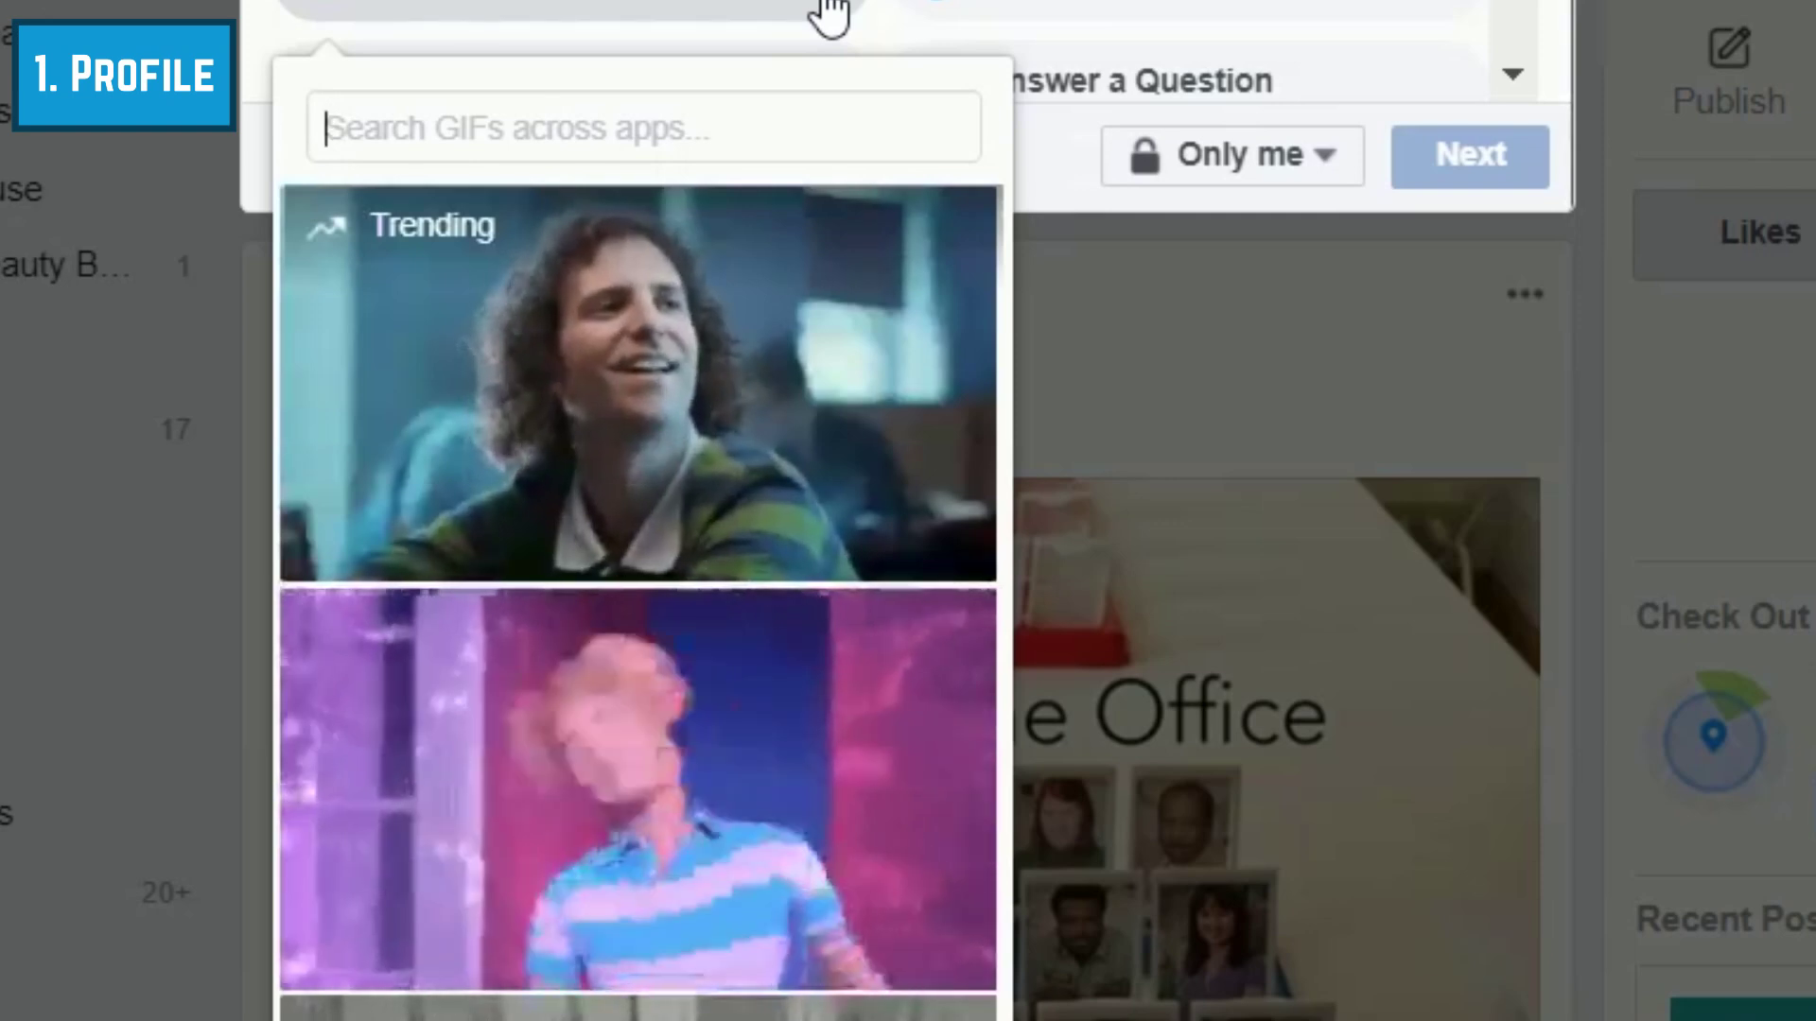
pyautogui.scroll(-5, 877, 426)
pyautogui.scroll(-15, 878, 425)
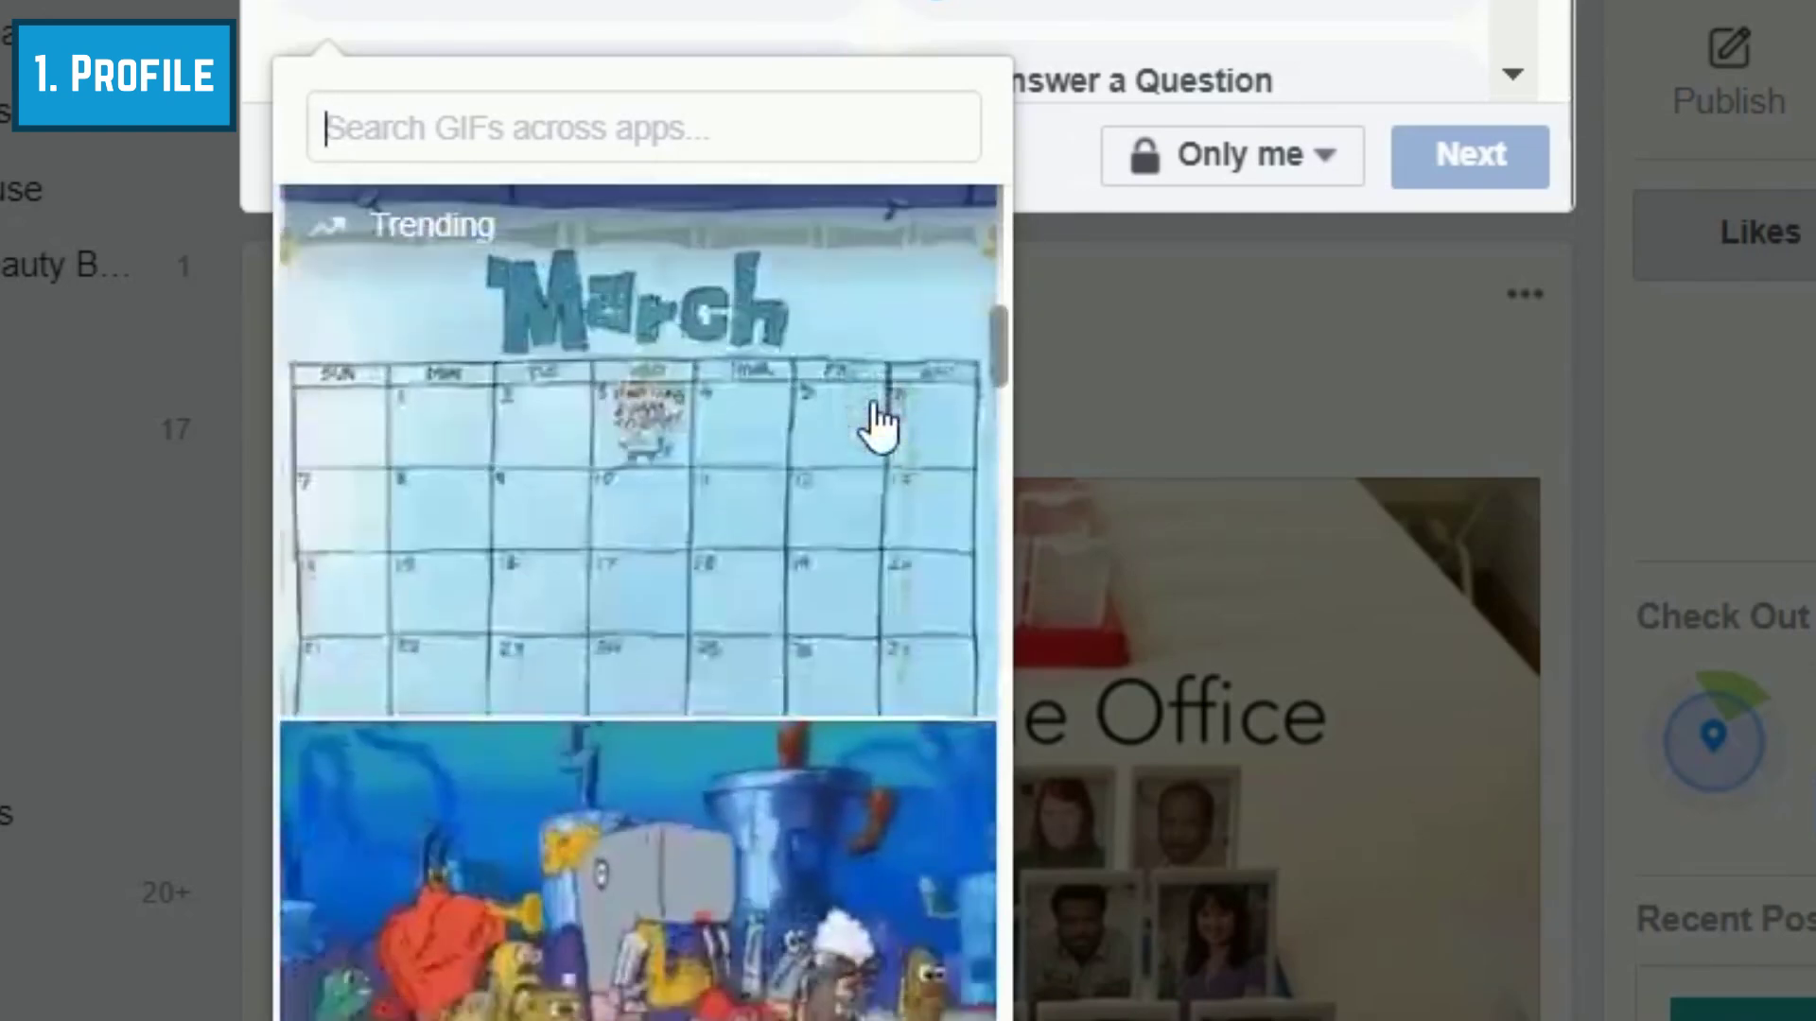
pyautogui.scroll(-6, 870, 421)
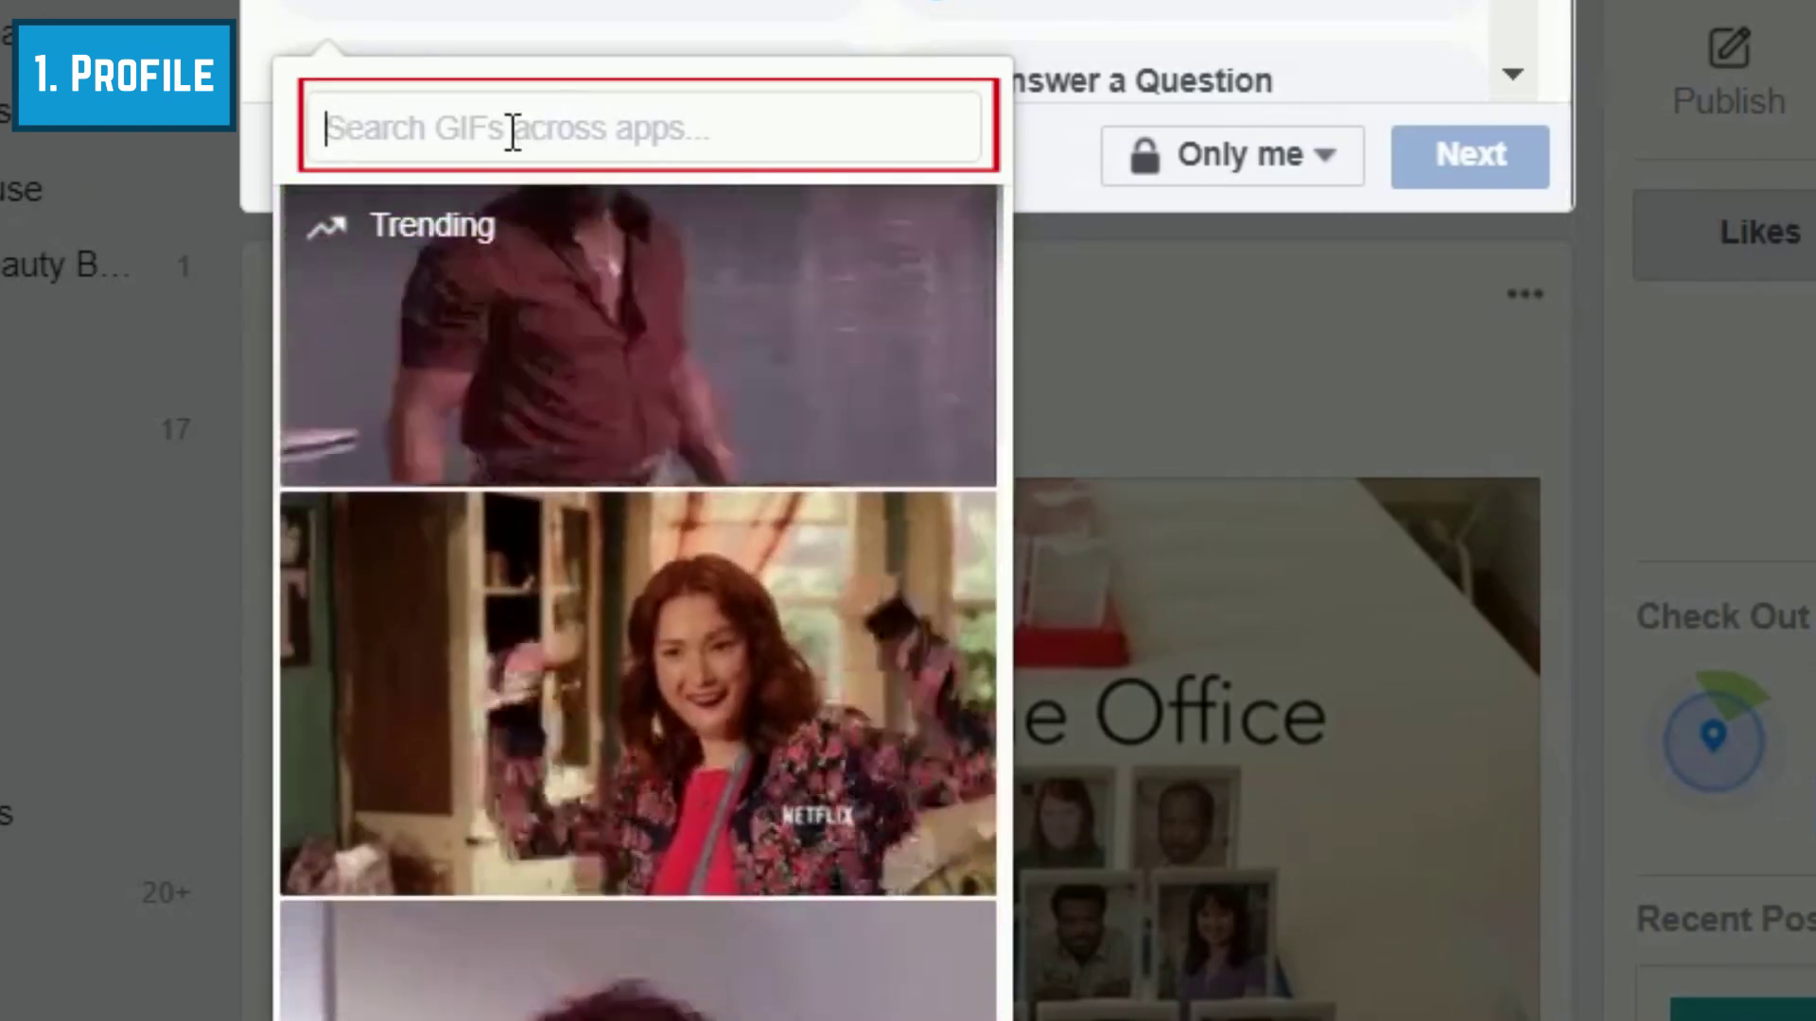
pyautogui.write('awesome')
pyautogui.scroll(-10, 729, 445)
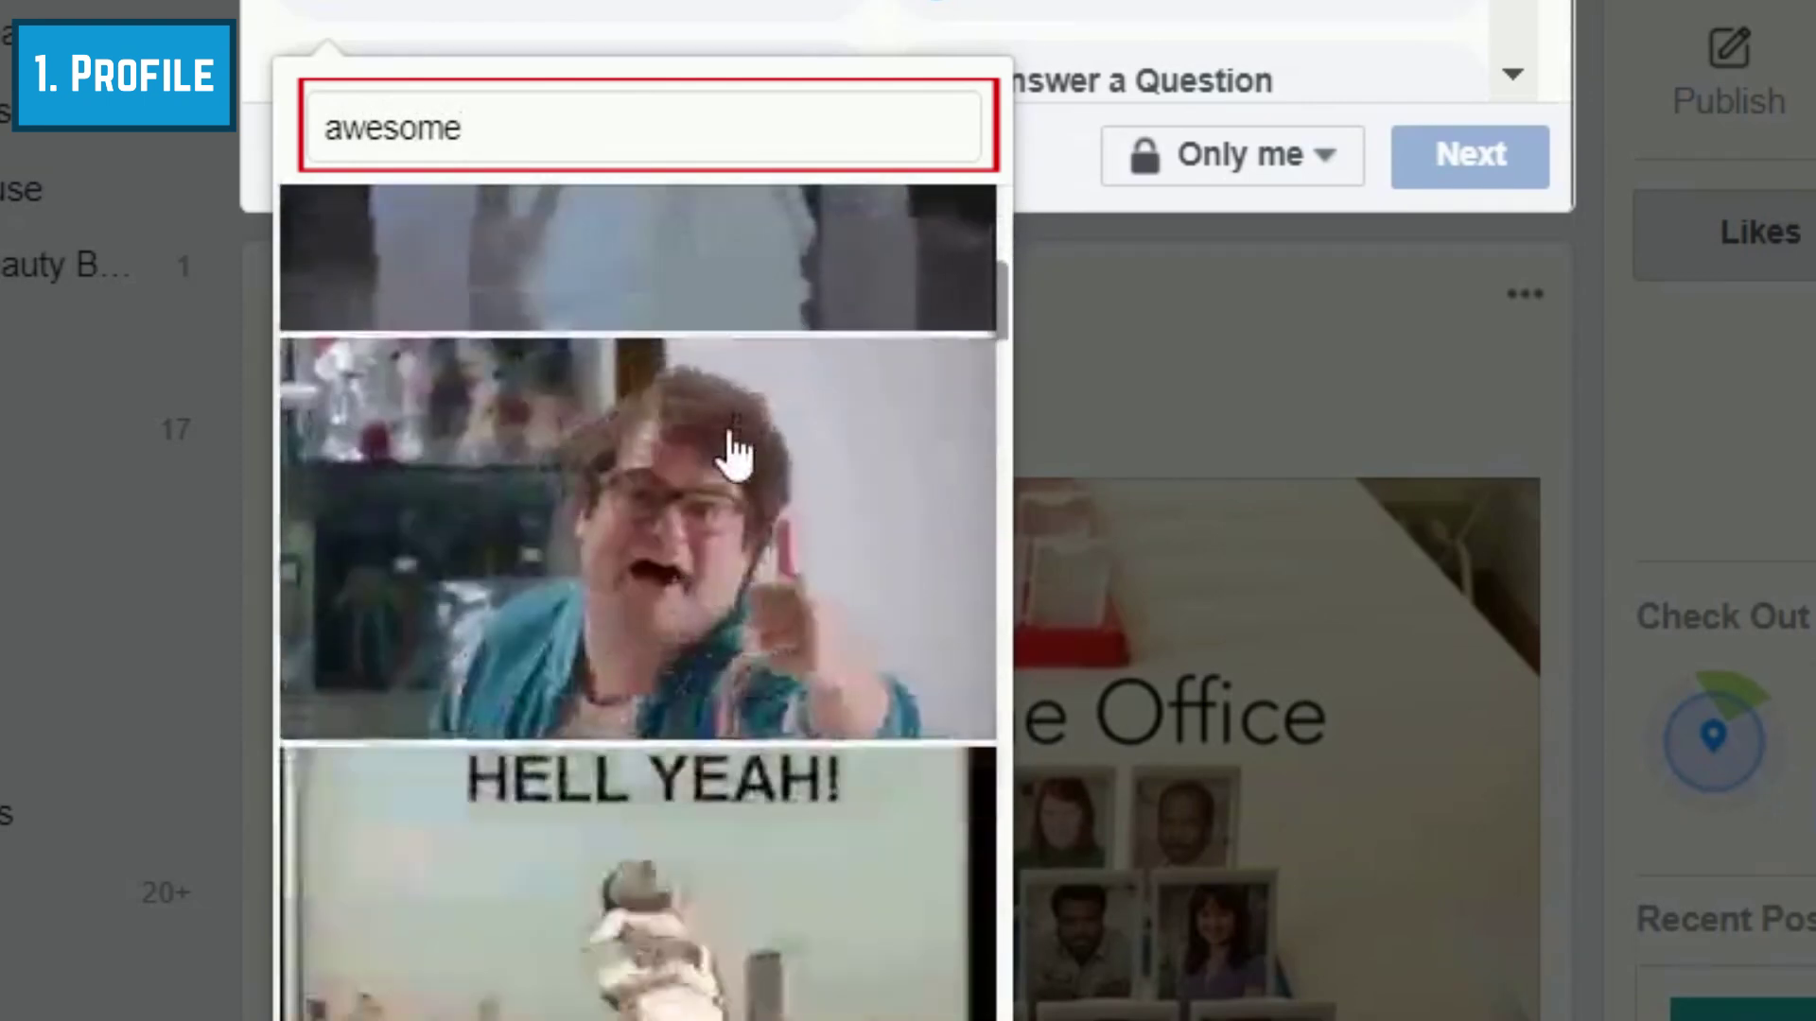
pyautogui.scroll(-5, 734, 454)
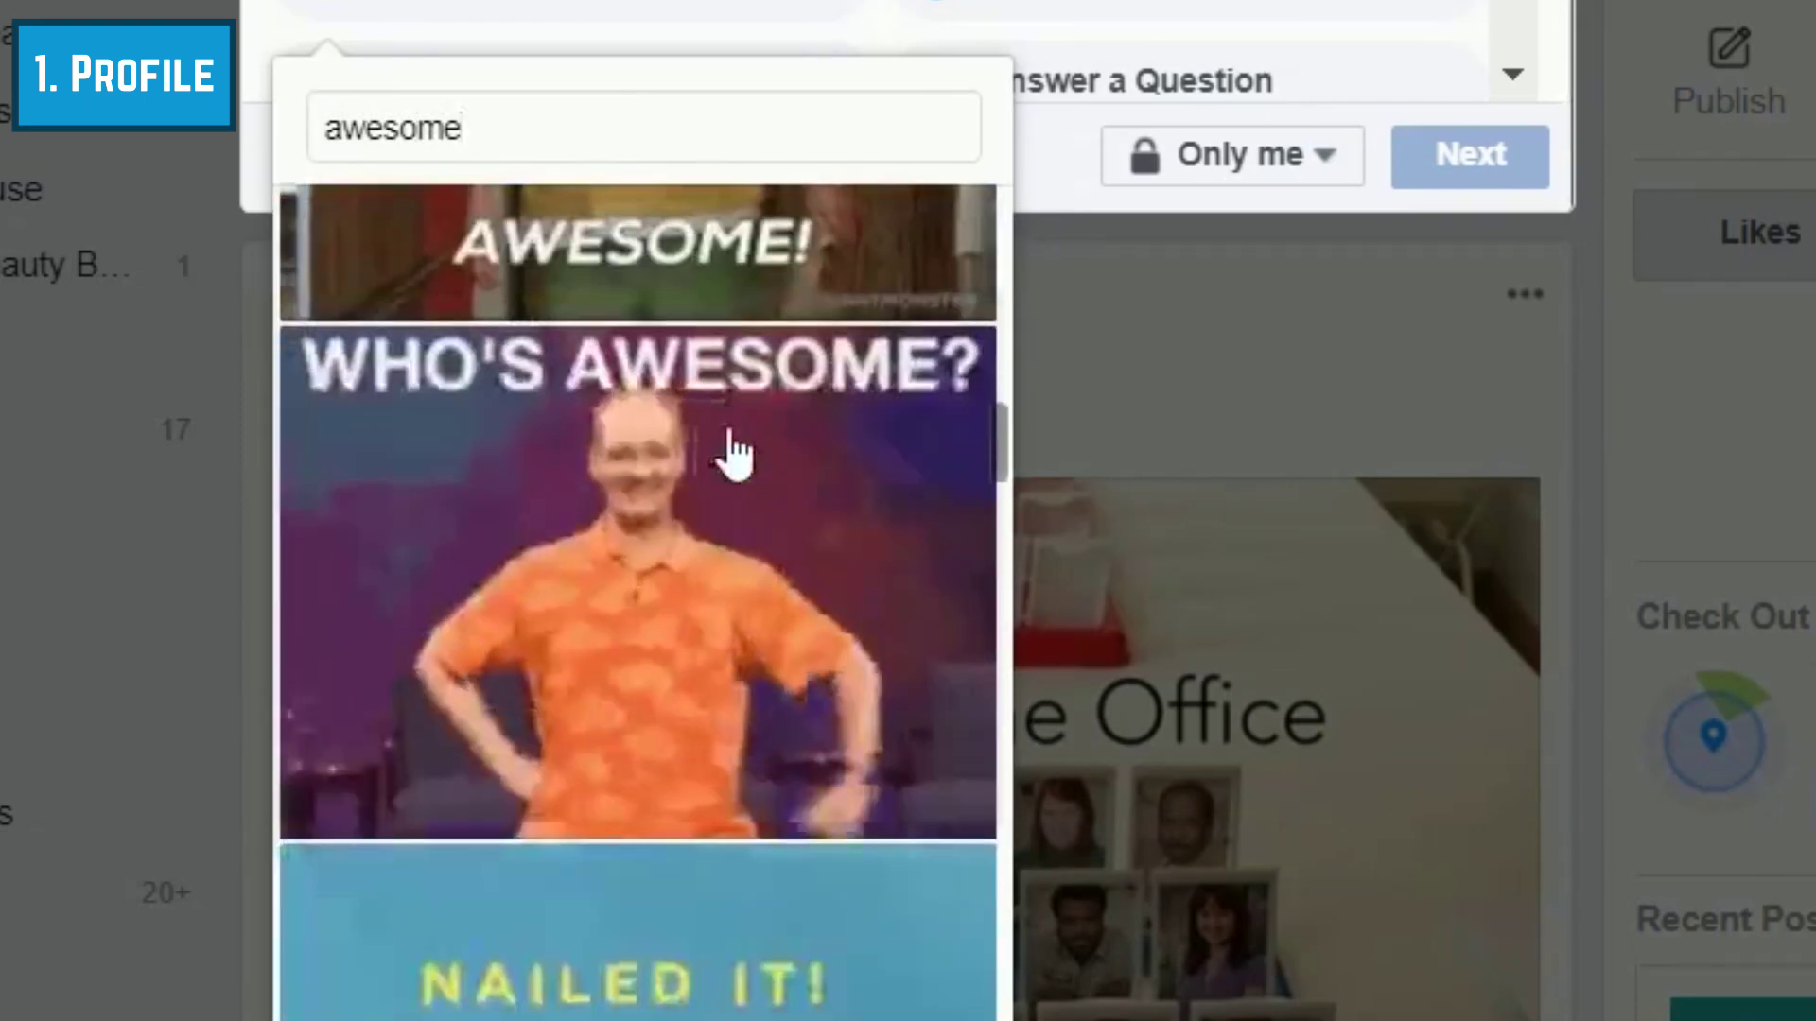
pyautogui.click(851, 608)
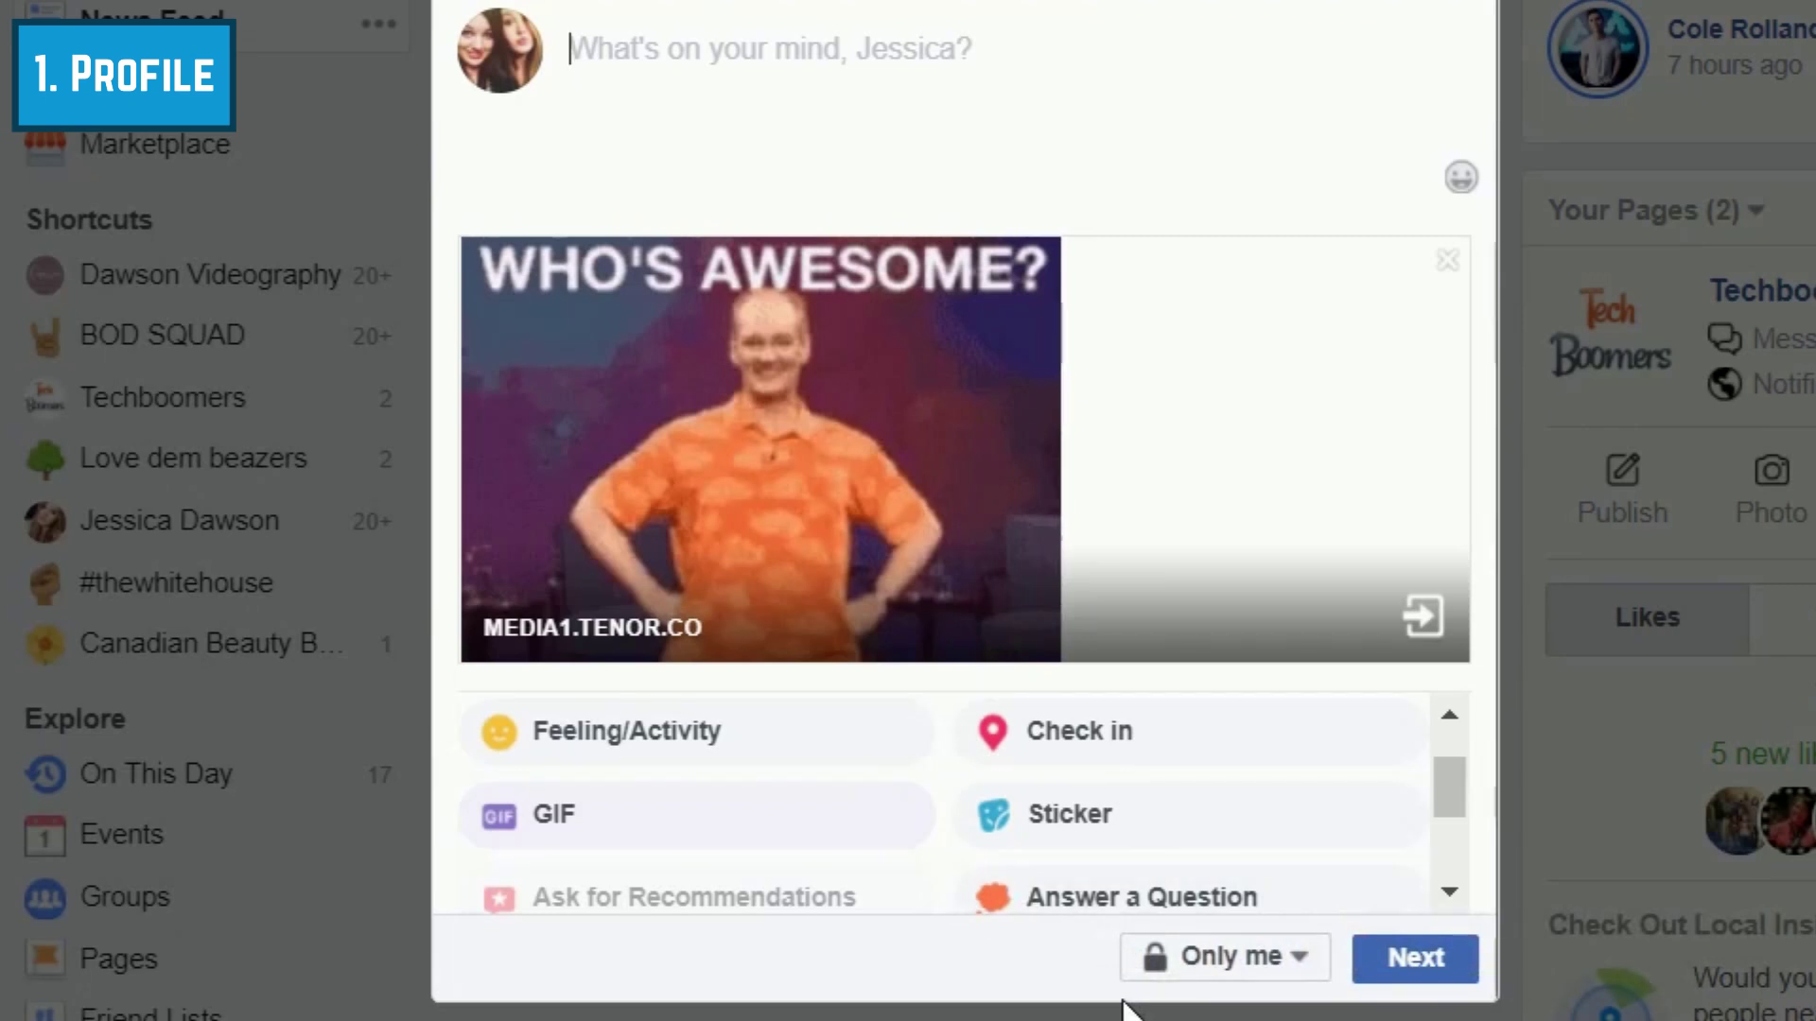
# Caption the GIF post 'Awesome!' and publish it to the Timeline.
pyautogui.write('Awesome!')
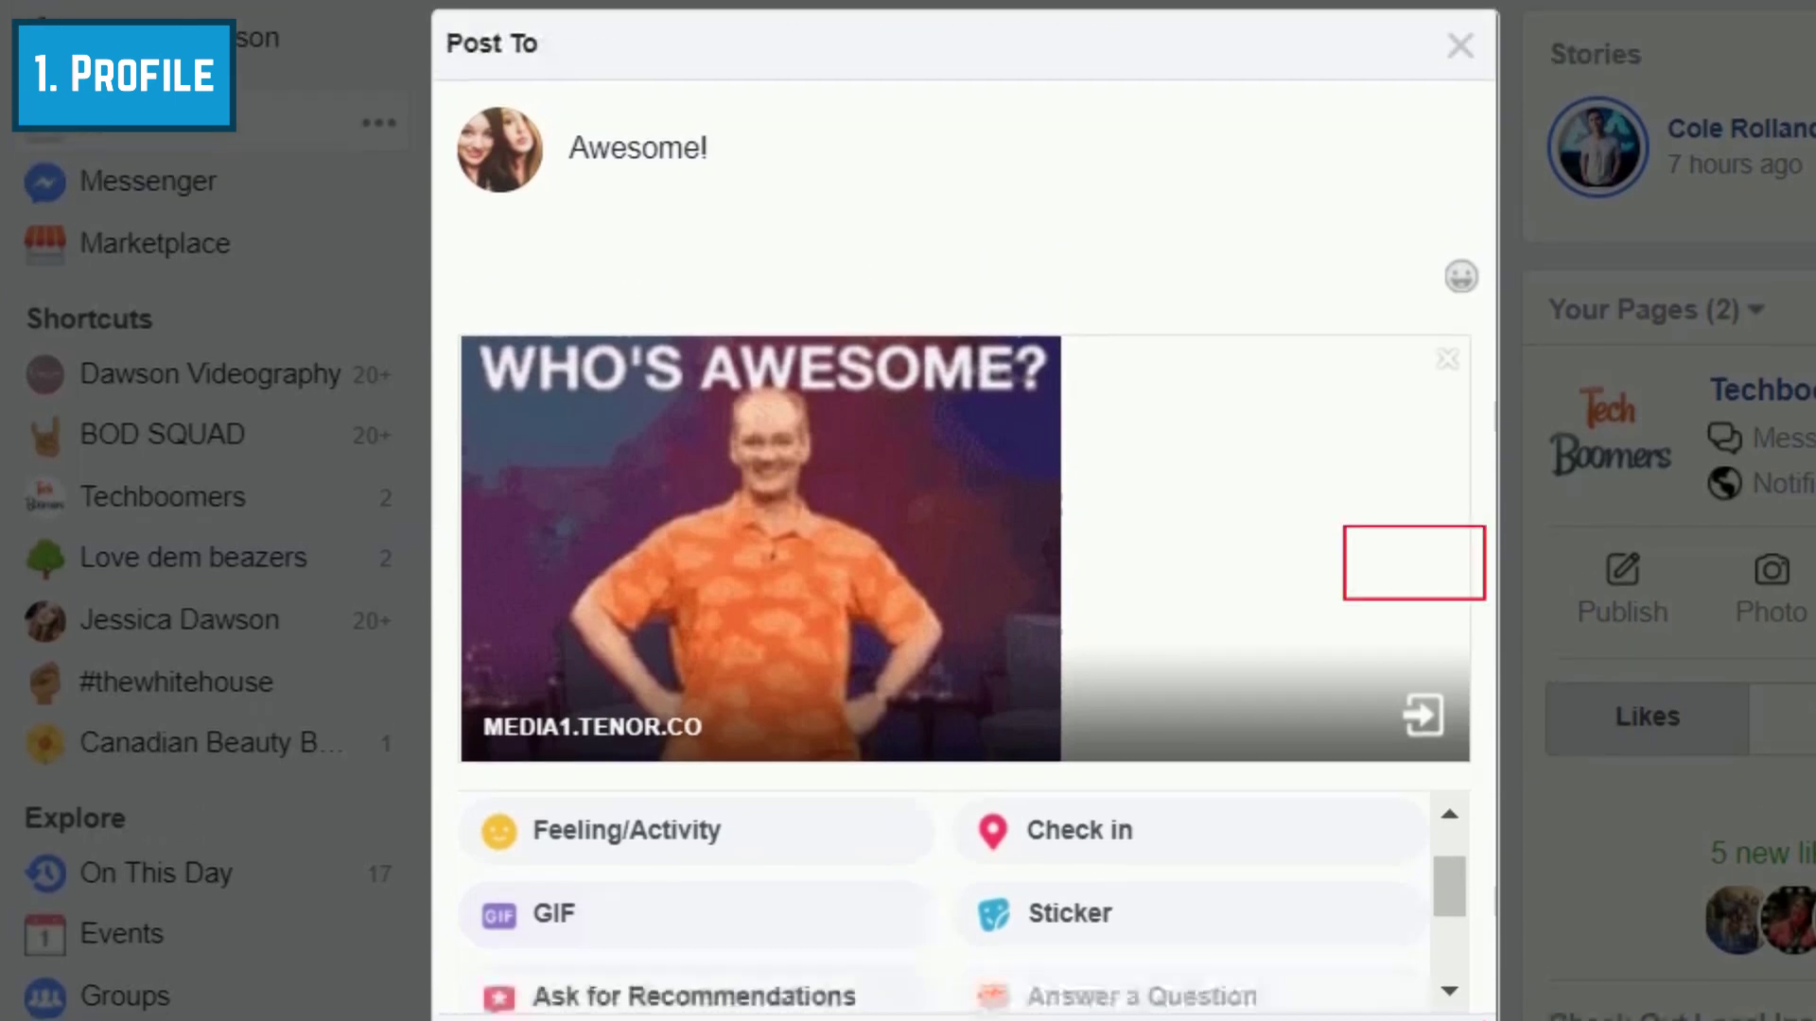
pyautogui.click(1447, 963)
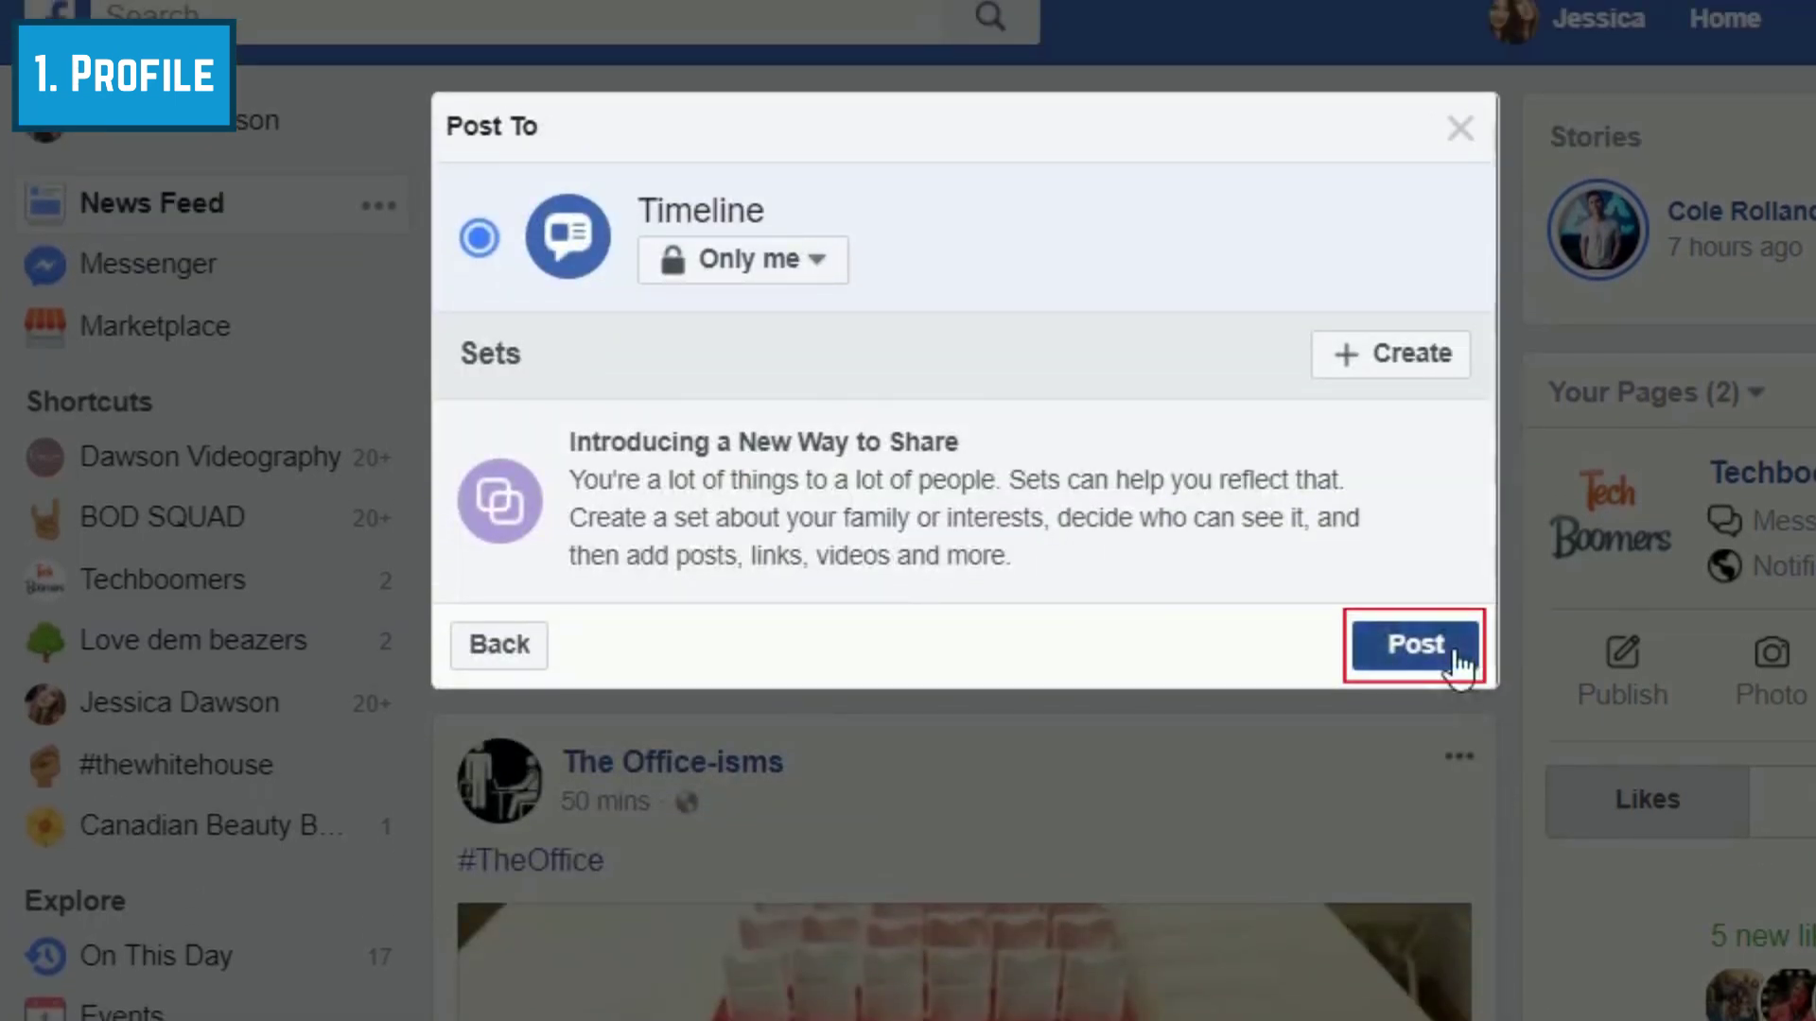
pyautogui.click(1416, 644)
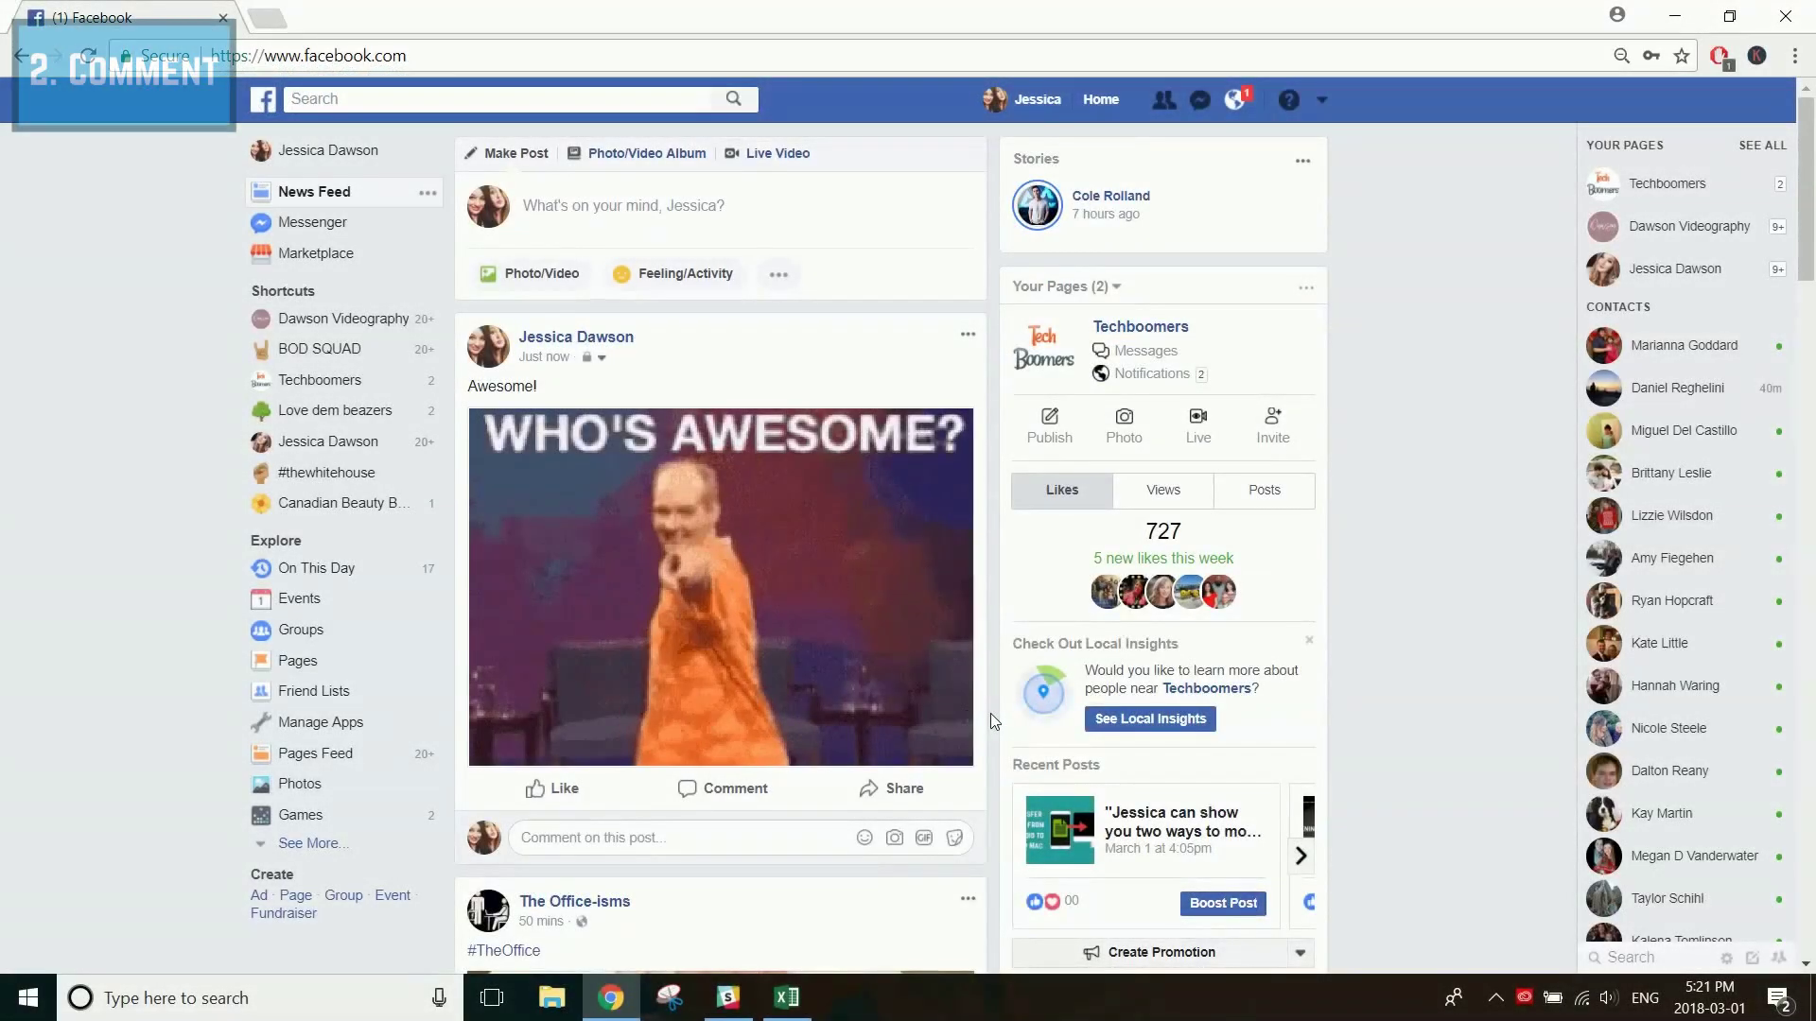
# Scroll down to The Office-isms Guess Who post and open its comment box.
pyautogui.scroll(-4, 990, 713)
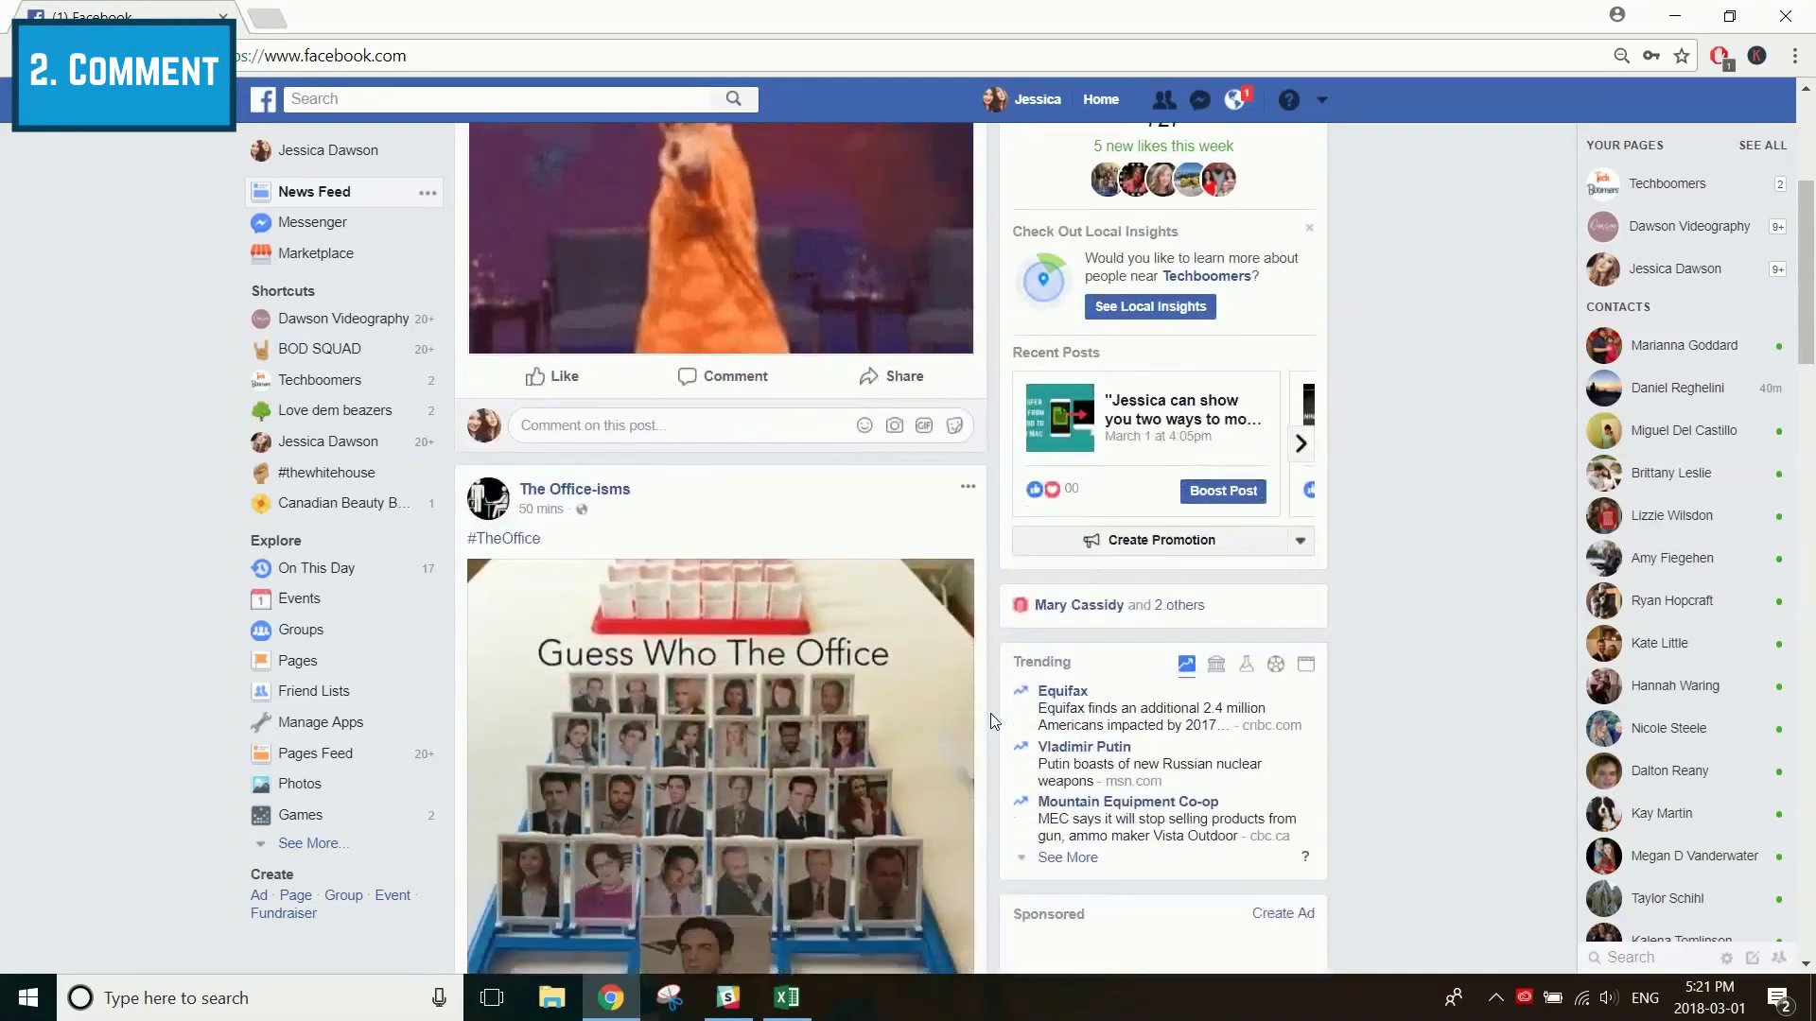
pyautogui.scroll(-4, 990, 713)
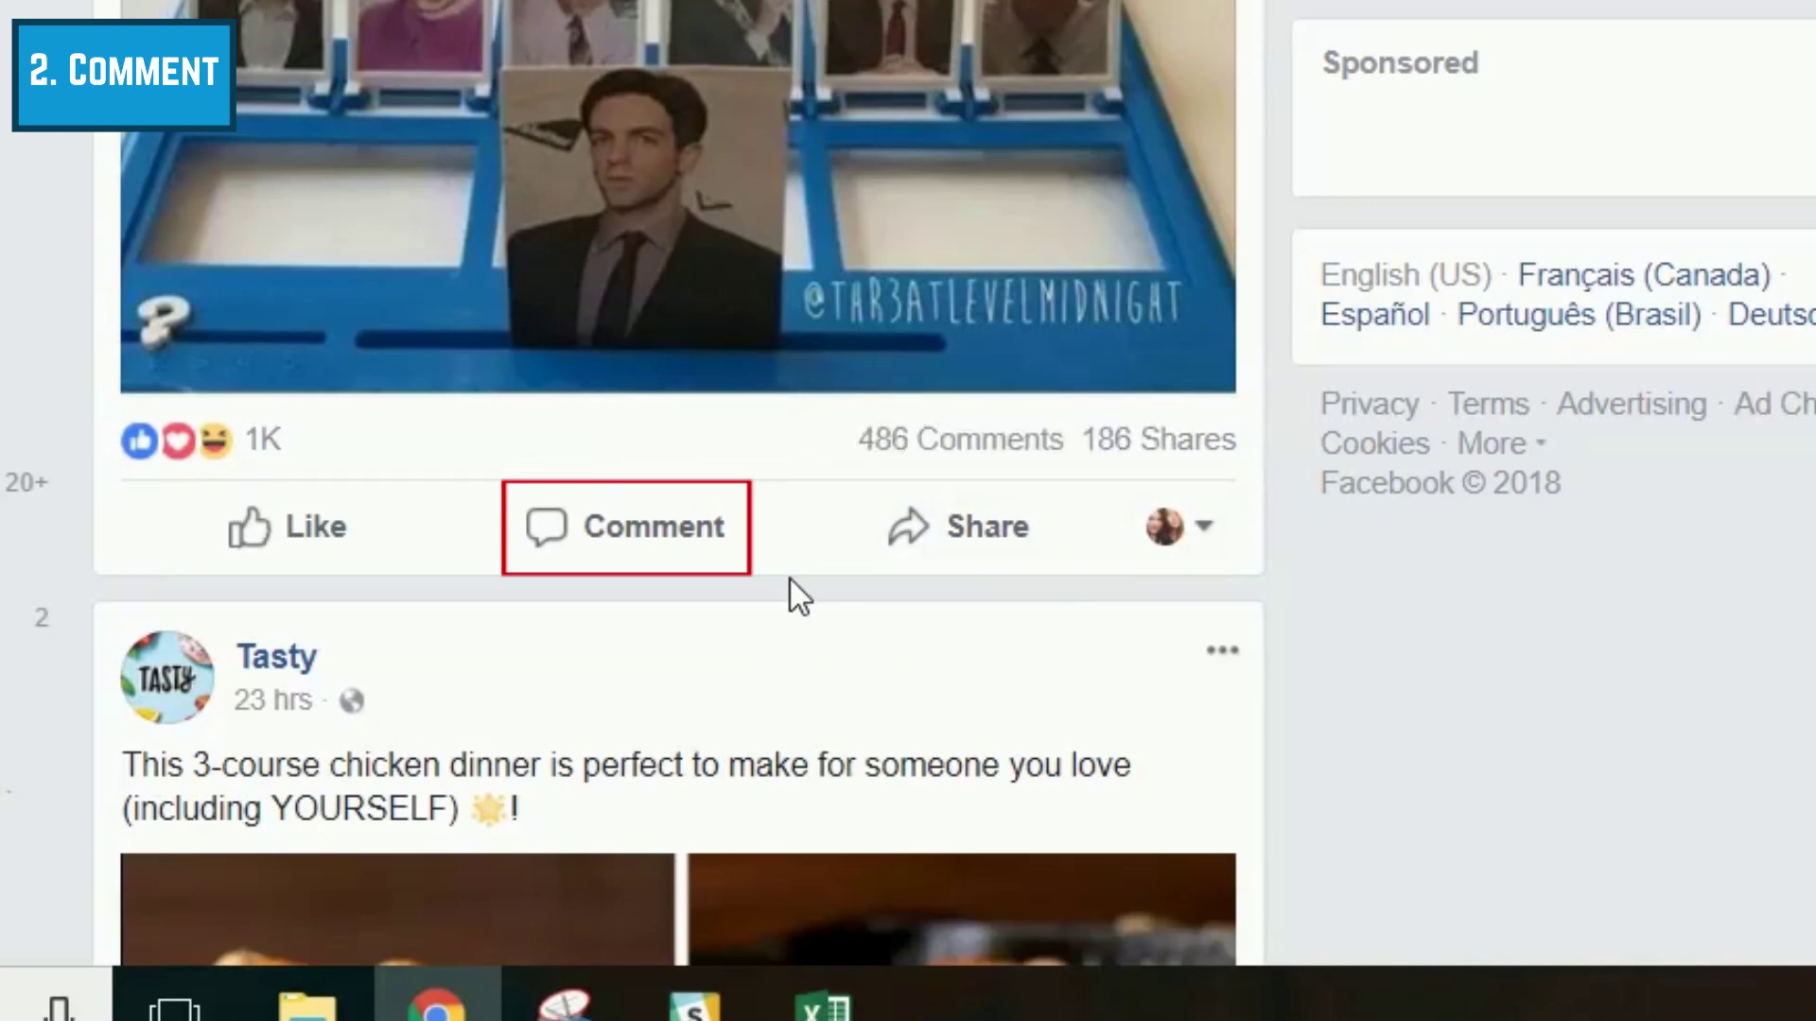
pyautogui.click(740, 549)
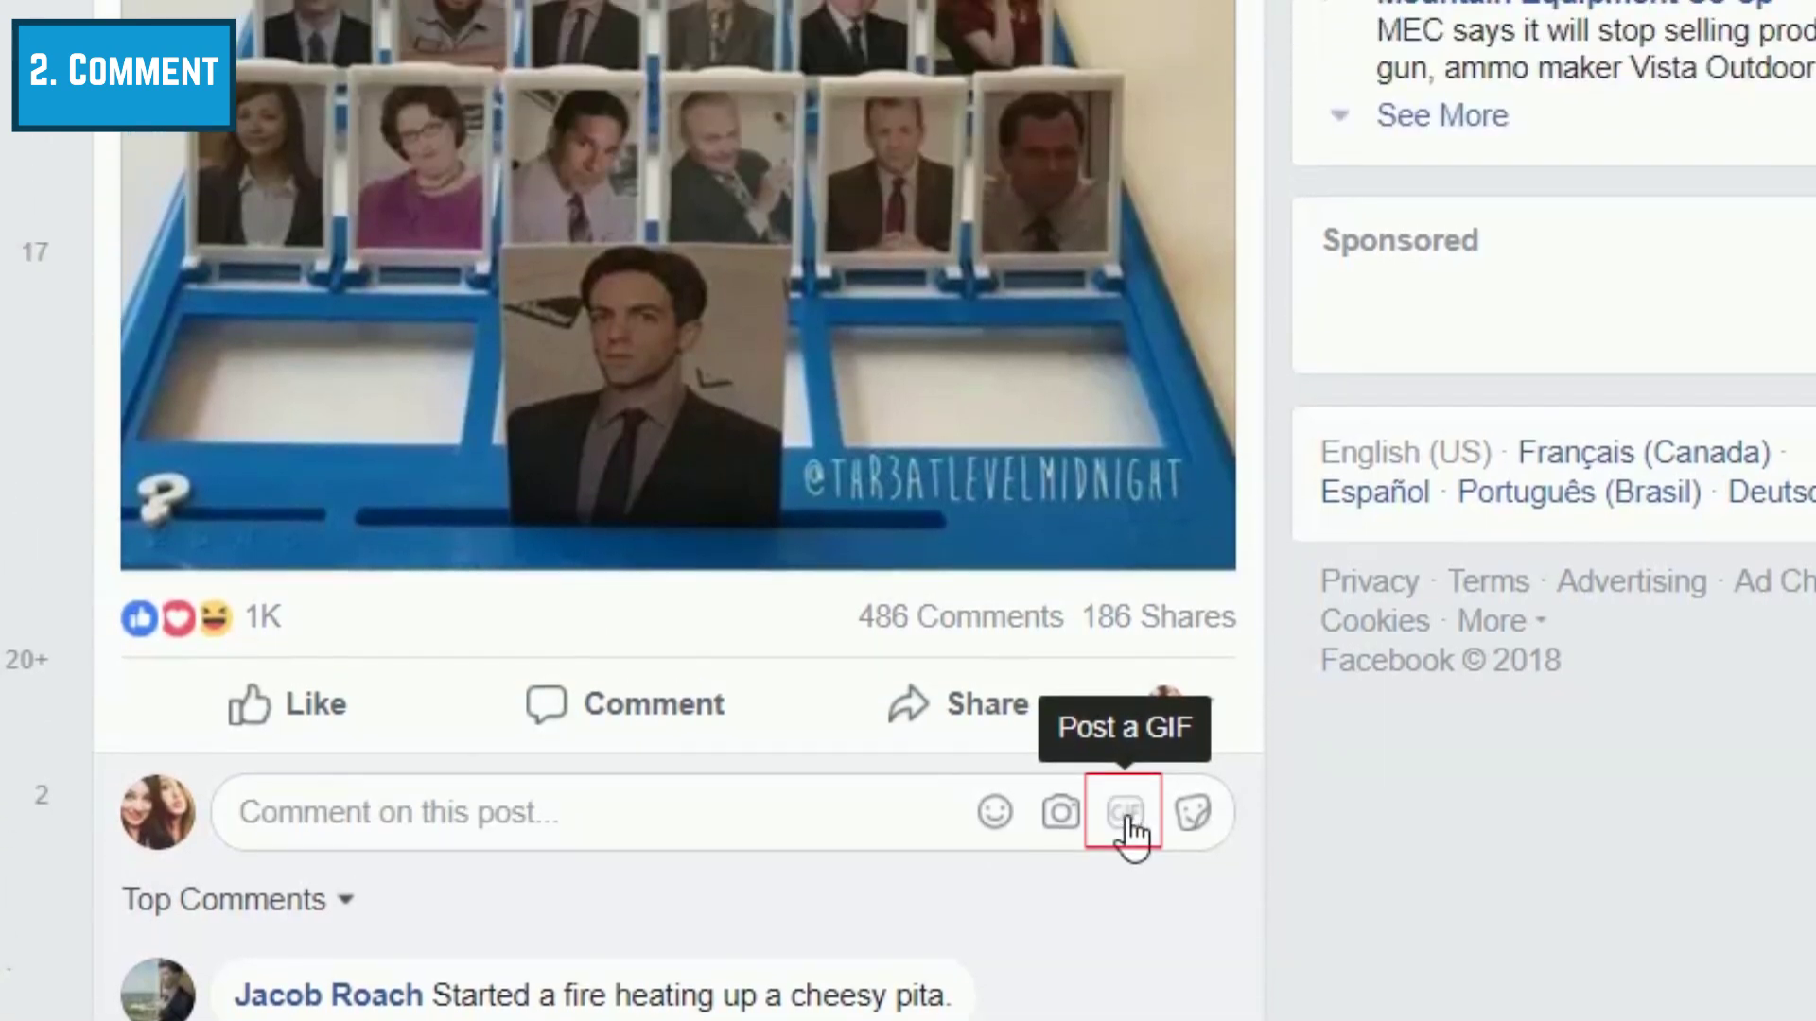
# Post the laughing-man GIF from a 'haha' GIF search as the comment.
pyautogui.click(1126, 637)
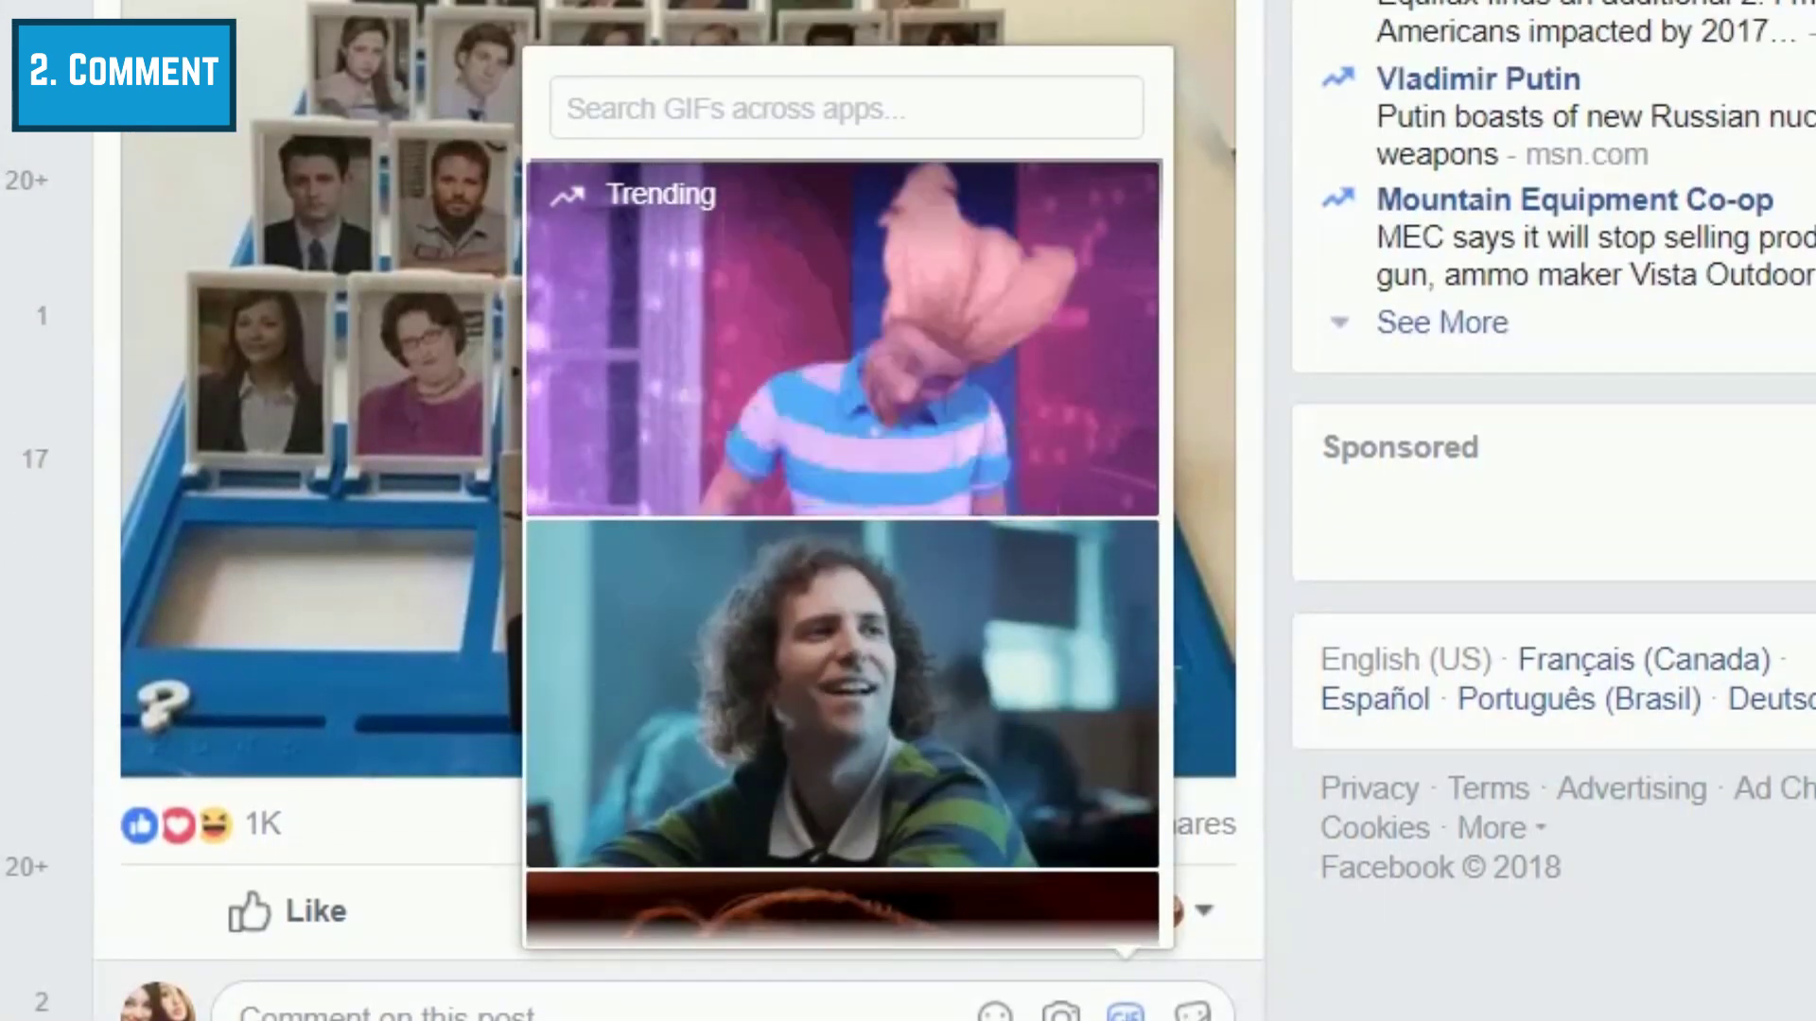
pyautogui.scroll(-6, 1016, 800)
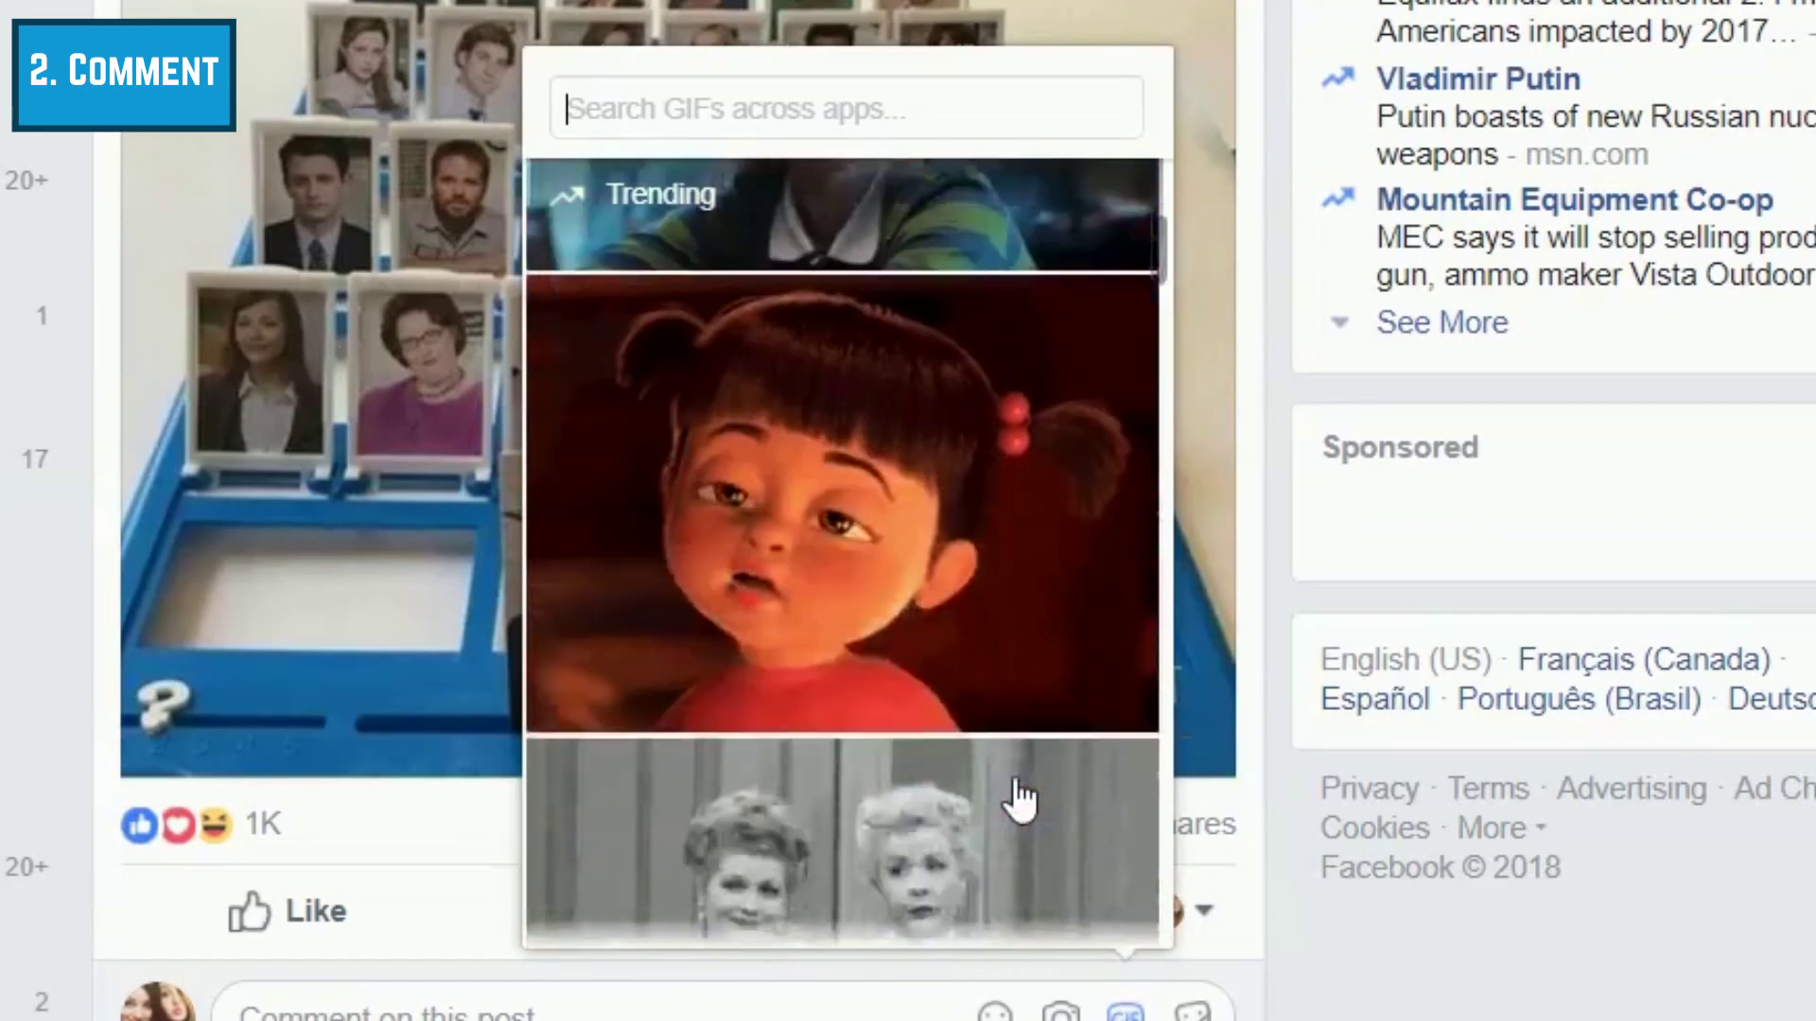
pyautogui.scroll(6, 1017, 800)
pyautogui.write('haha')
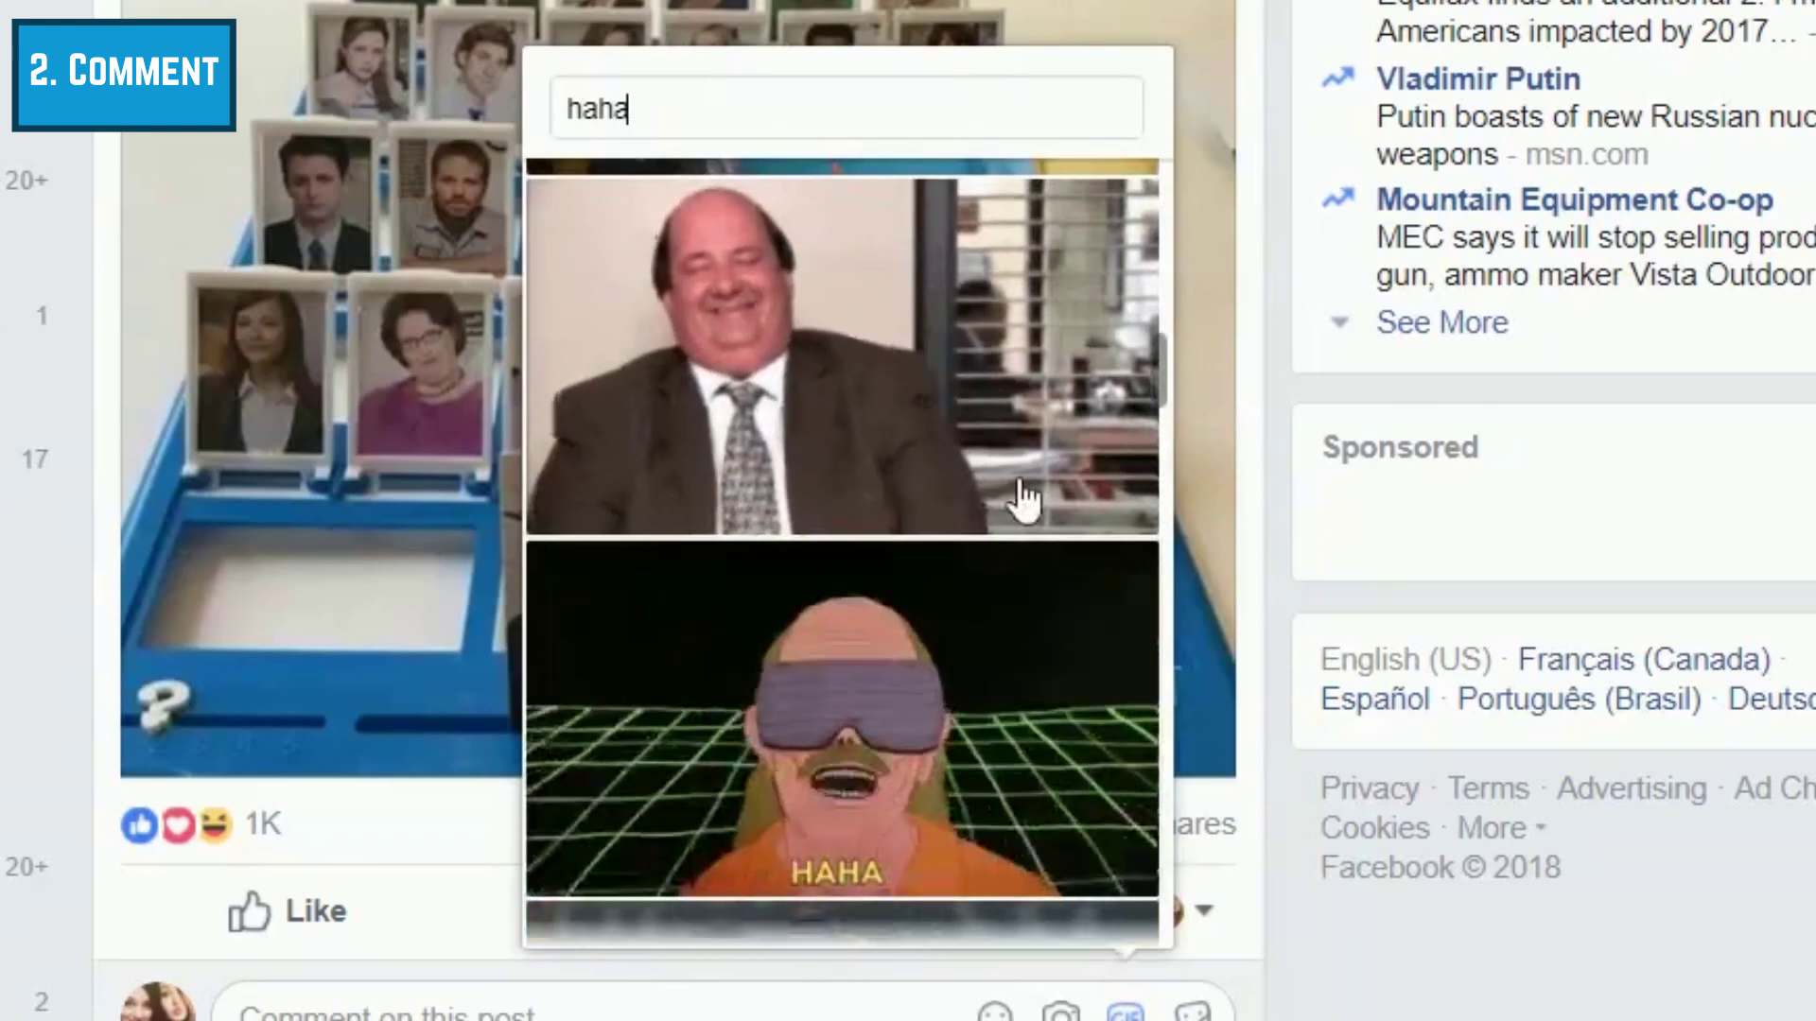
pyautogui.click(948, 354)
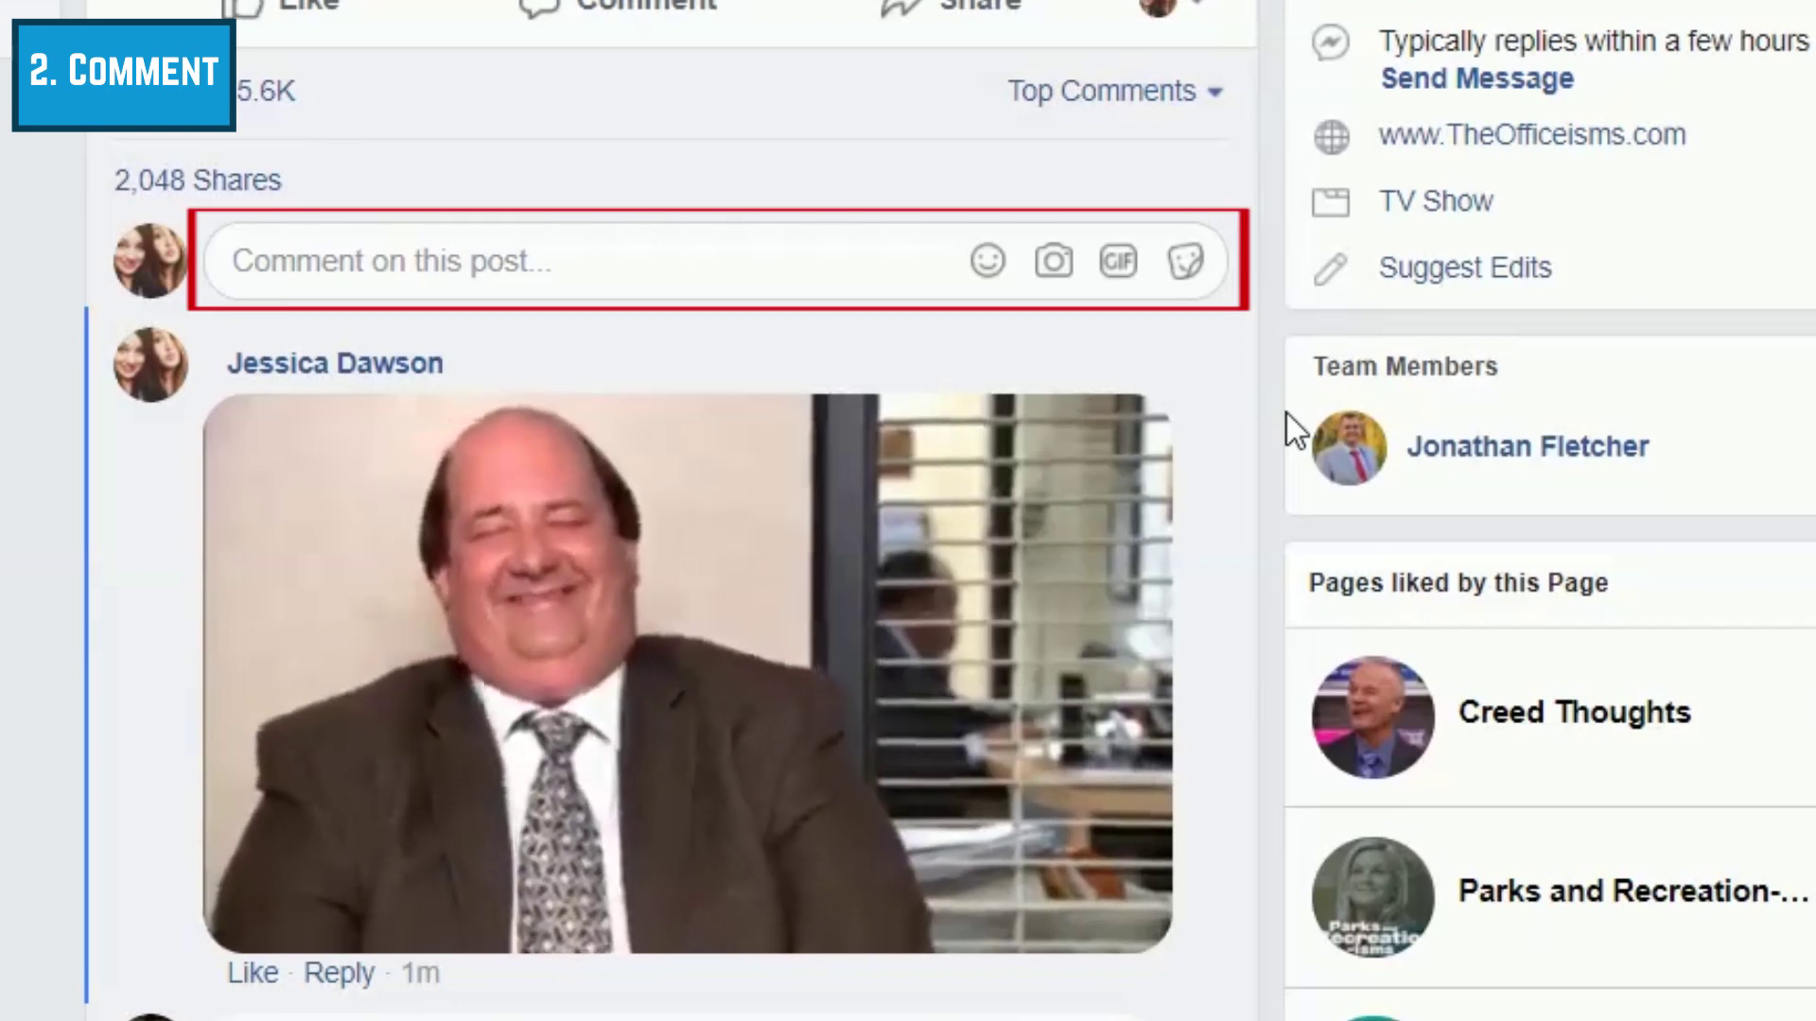
# Add the comment 'This is hilarious!' to The Office-isms post.
pyautogui.click(531, 274)
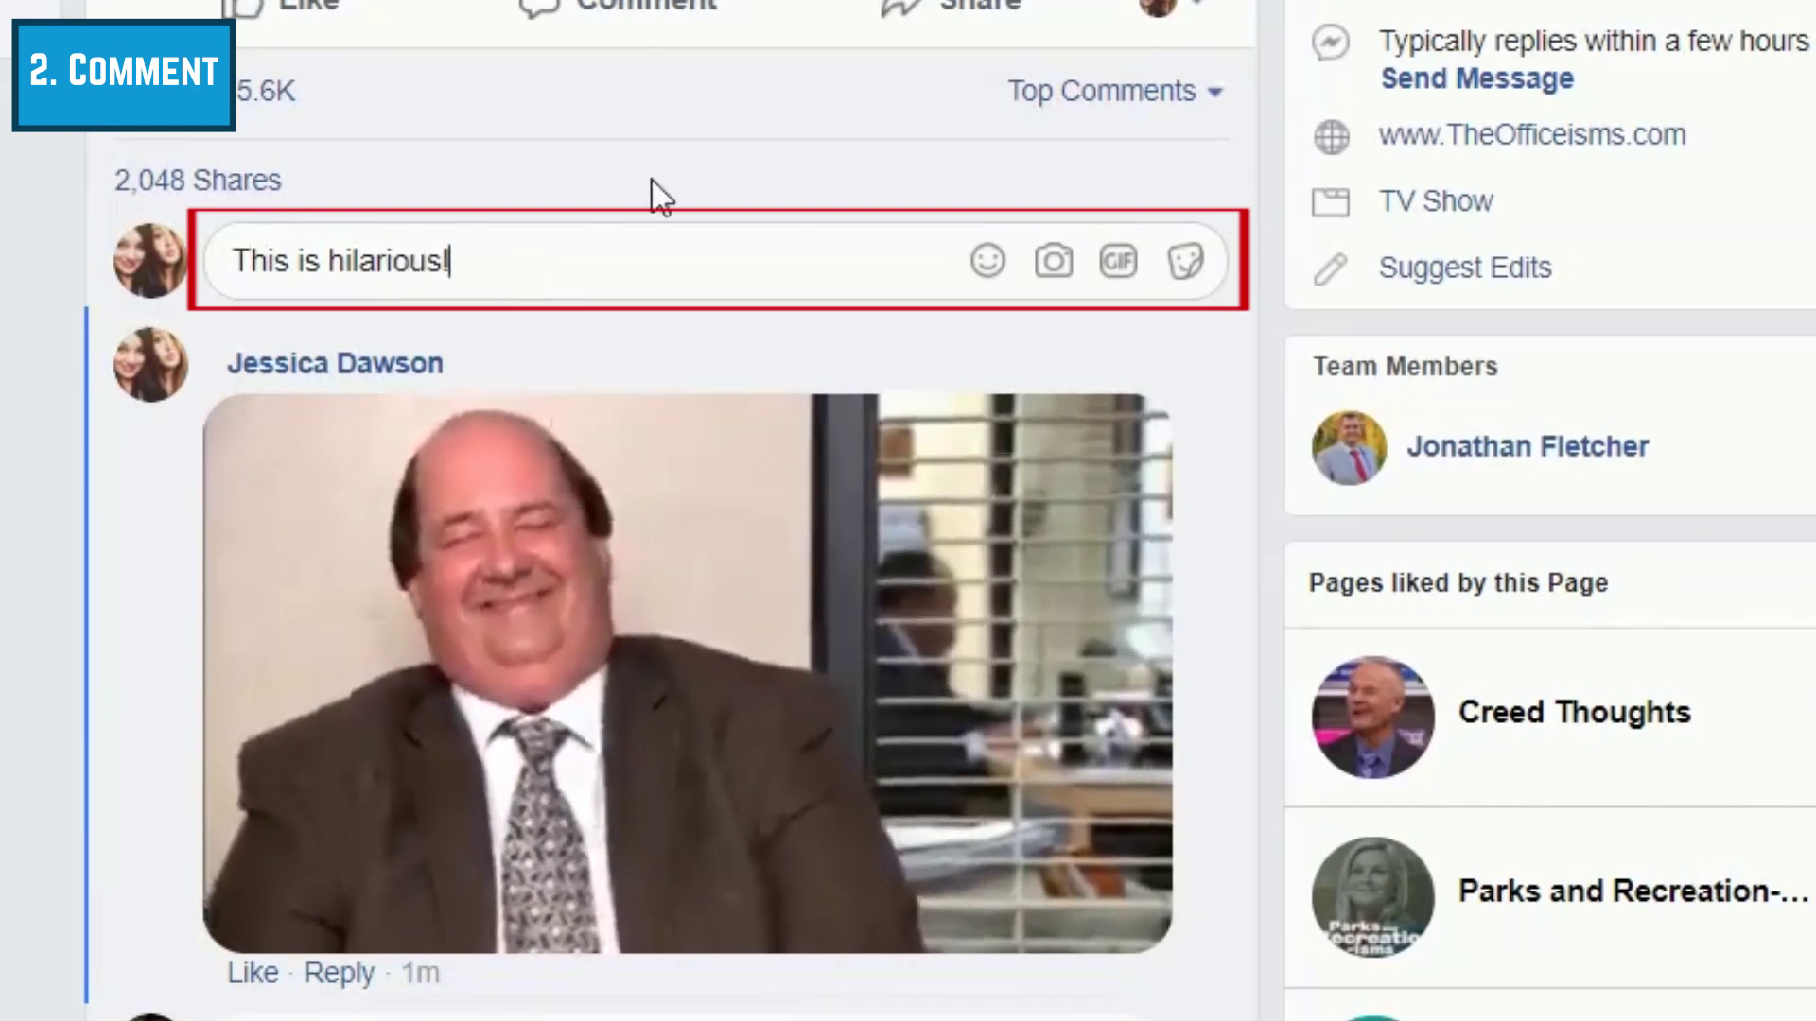
pyautogui.press('Return')
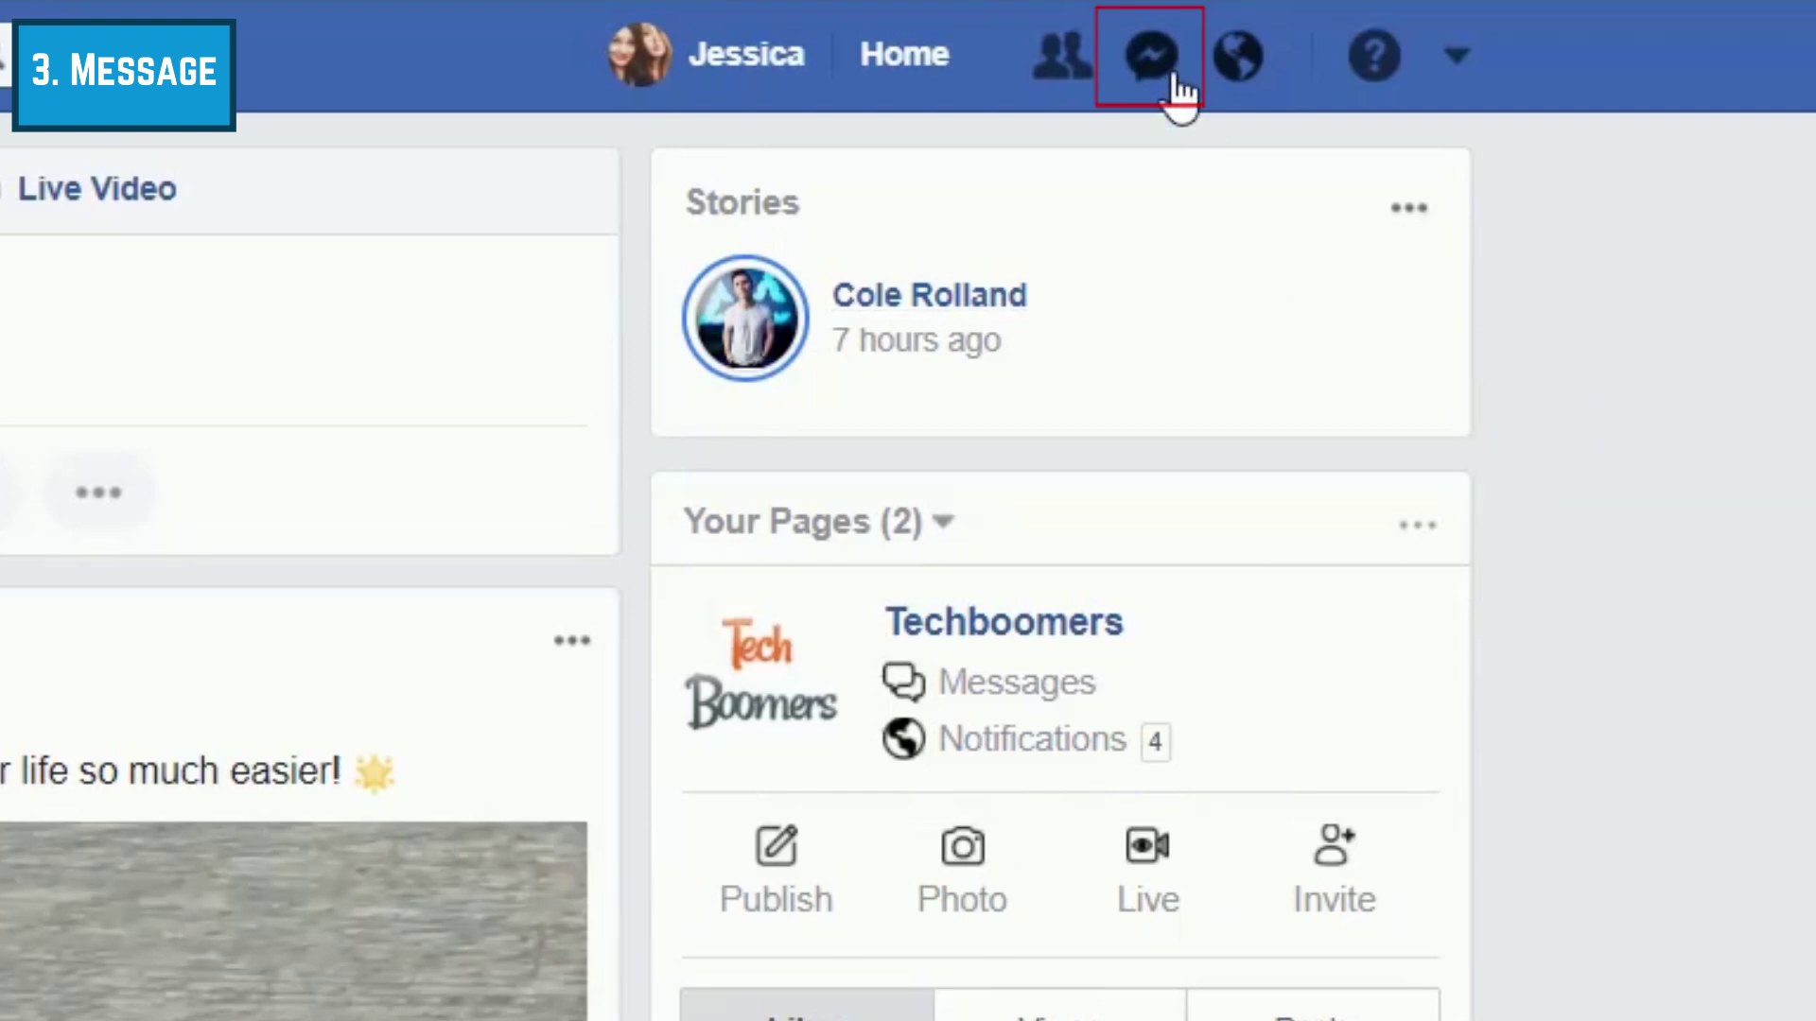
# Start a new Messenger message addressed to the contact chosen from the To: suggestions.
pyautogui.click(1174, 77)
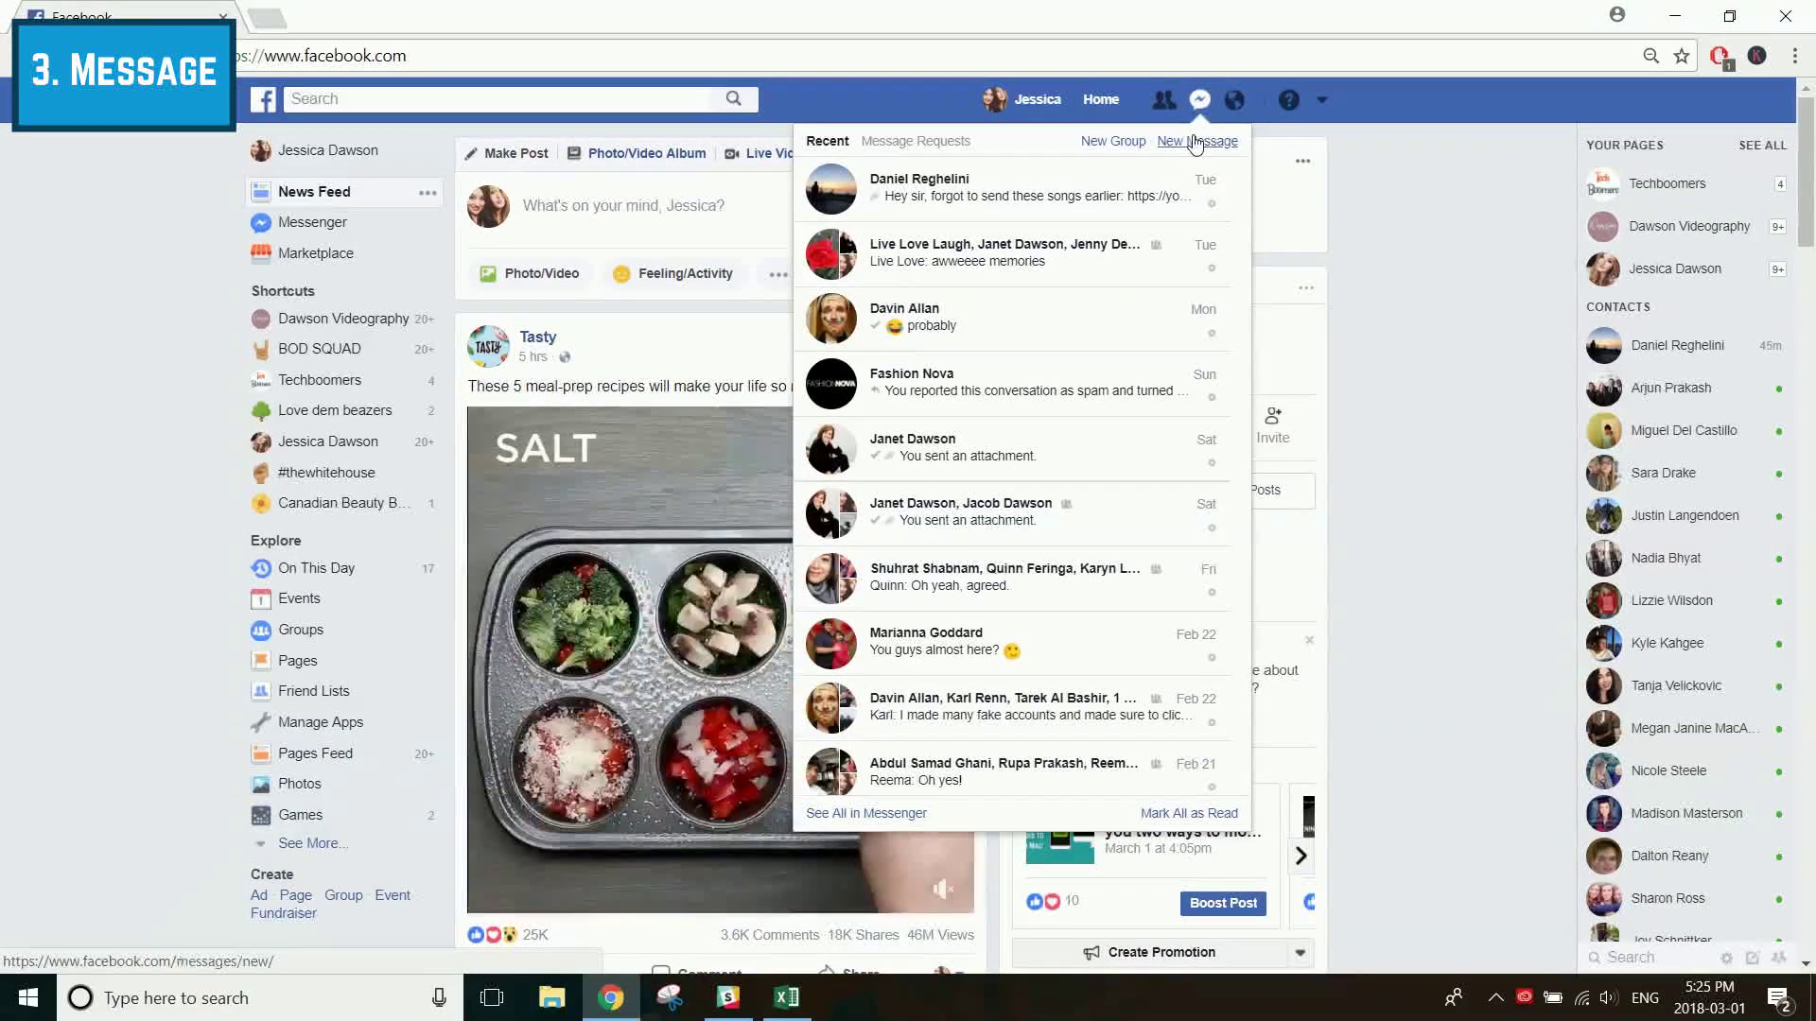
pyautogui.click(1196, 141)
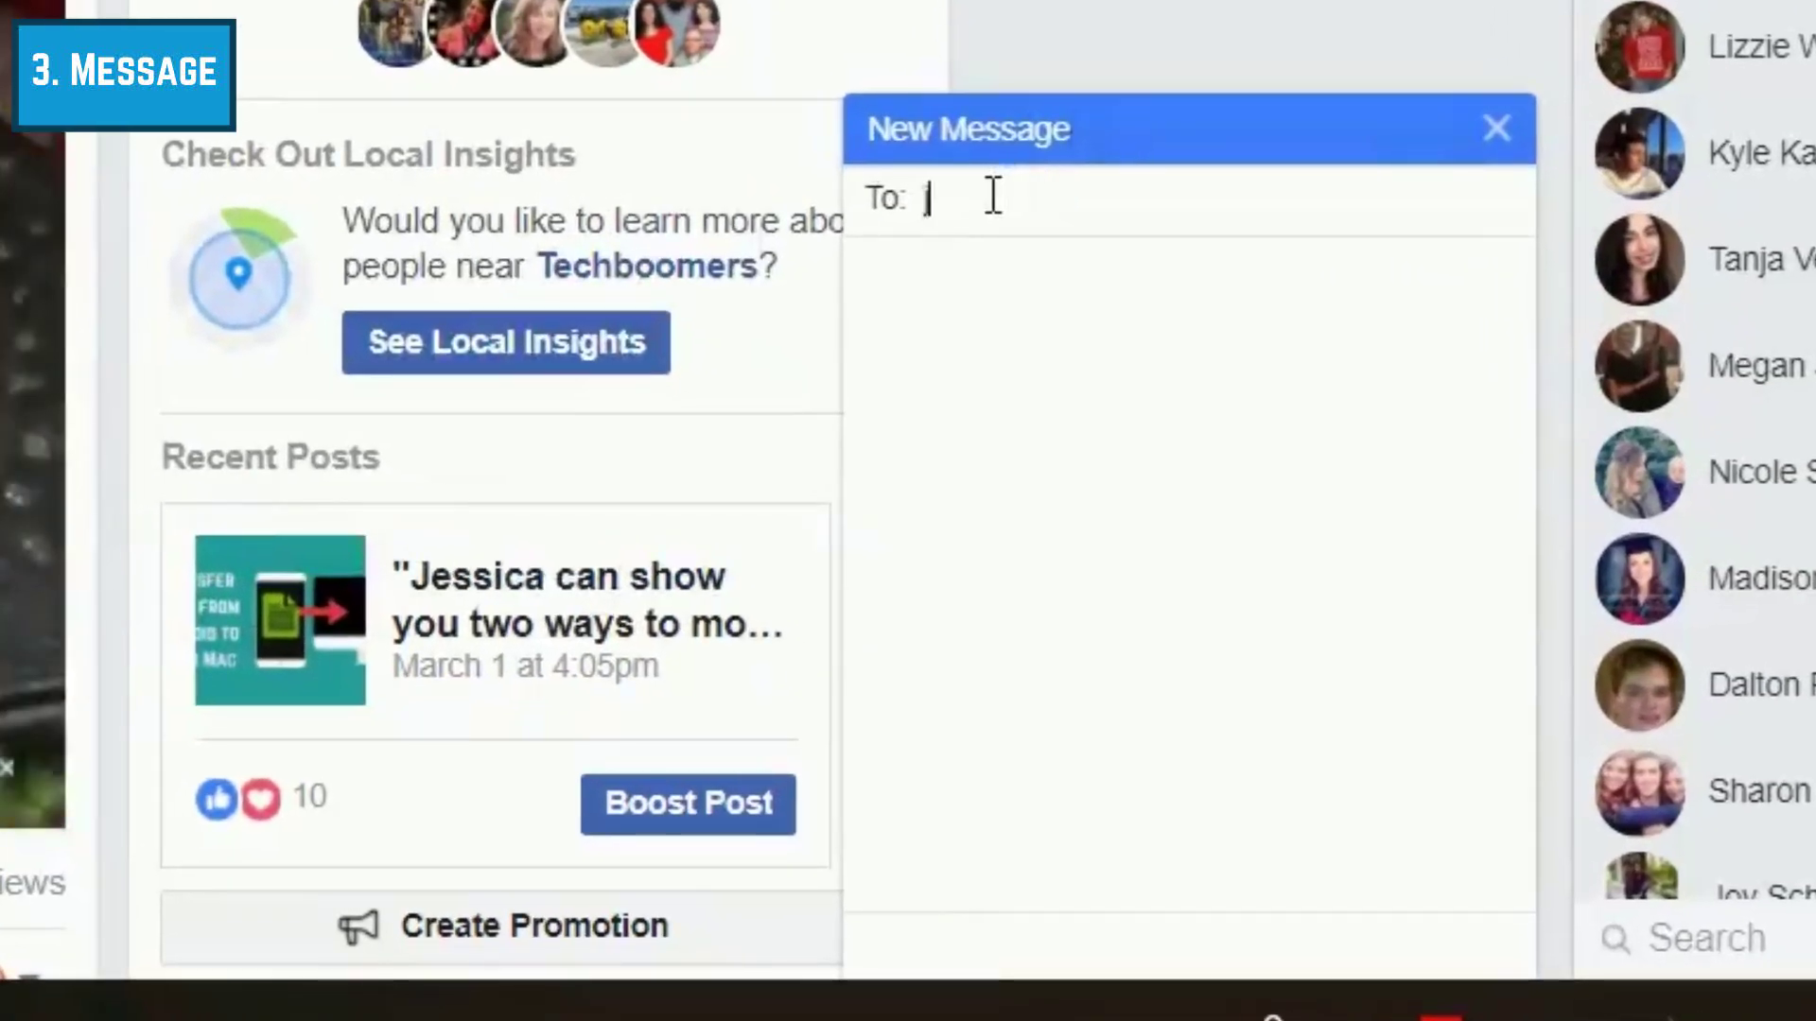
pyautogui.write('janet')
pyautogui.click(1182, 296)
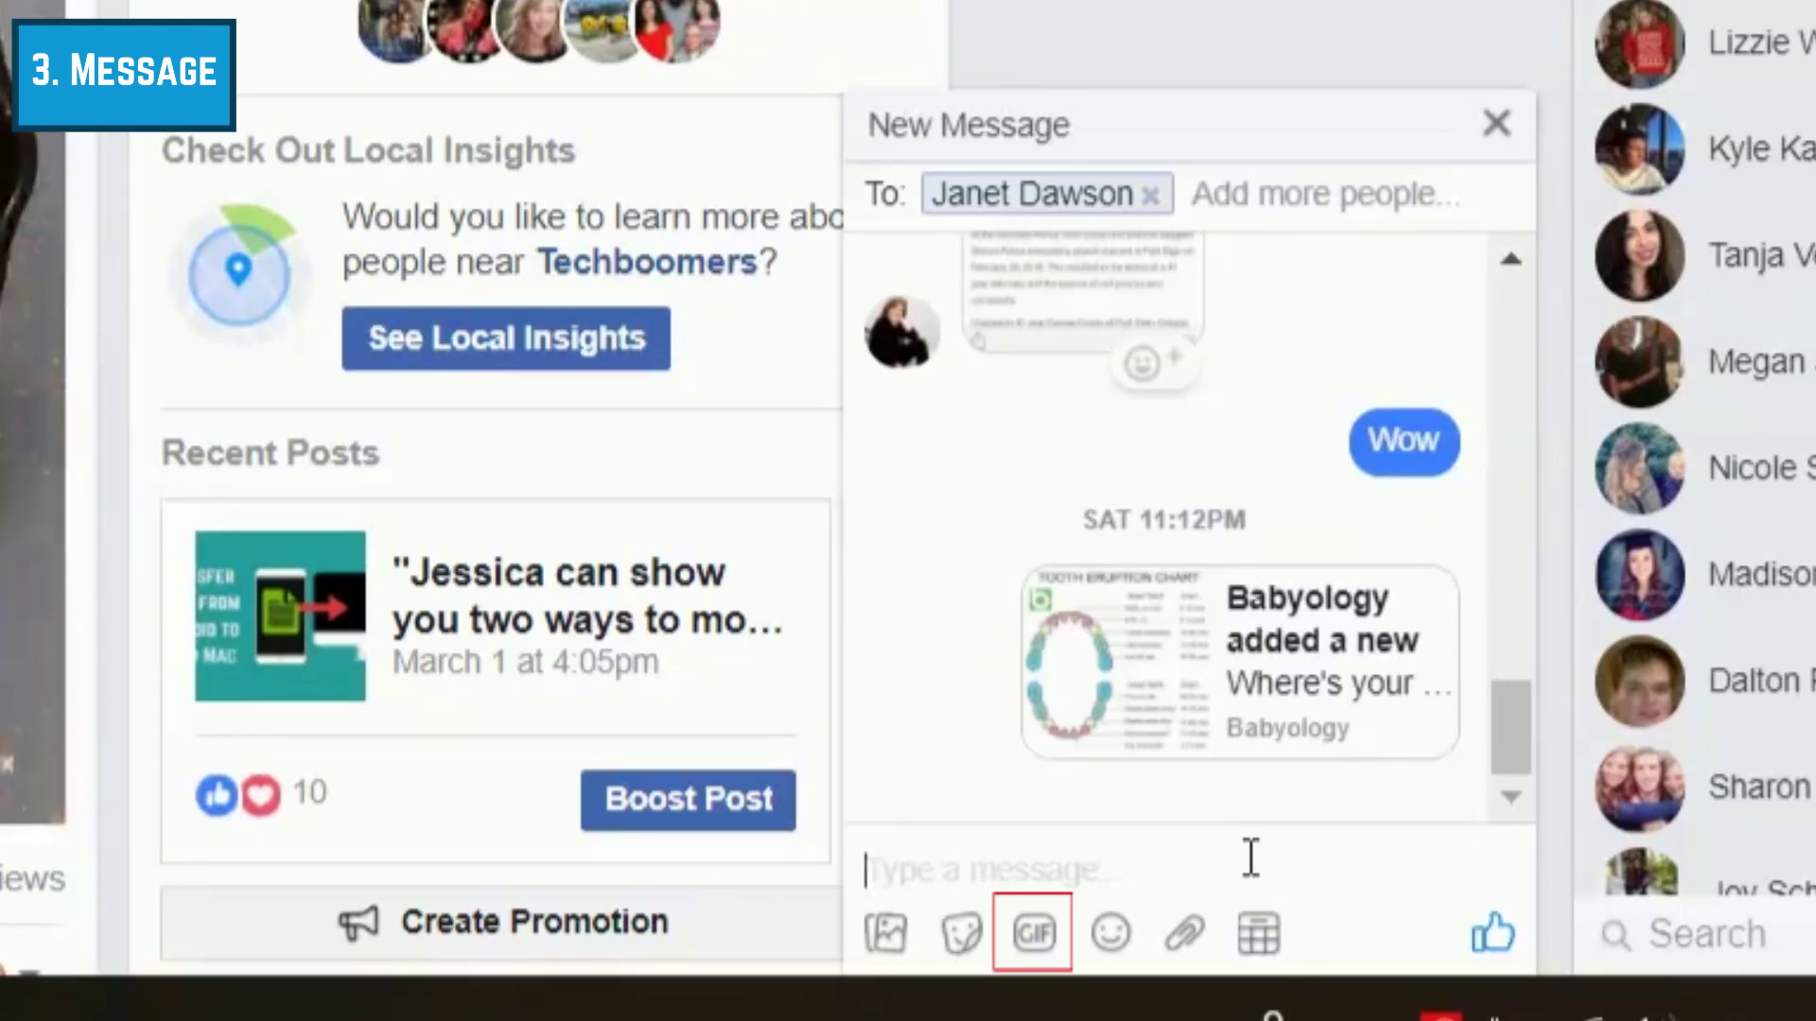
# Send the white kitten GIF from a 'hey' GIF search into the chat.
pyautogui.click(1031, 961)
pyautogui.click(1216, 25)
pyautogui.write('hey')
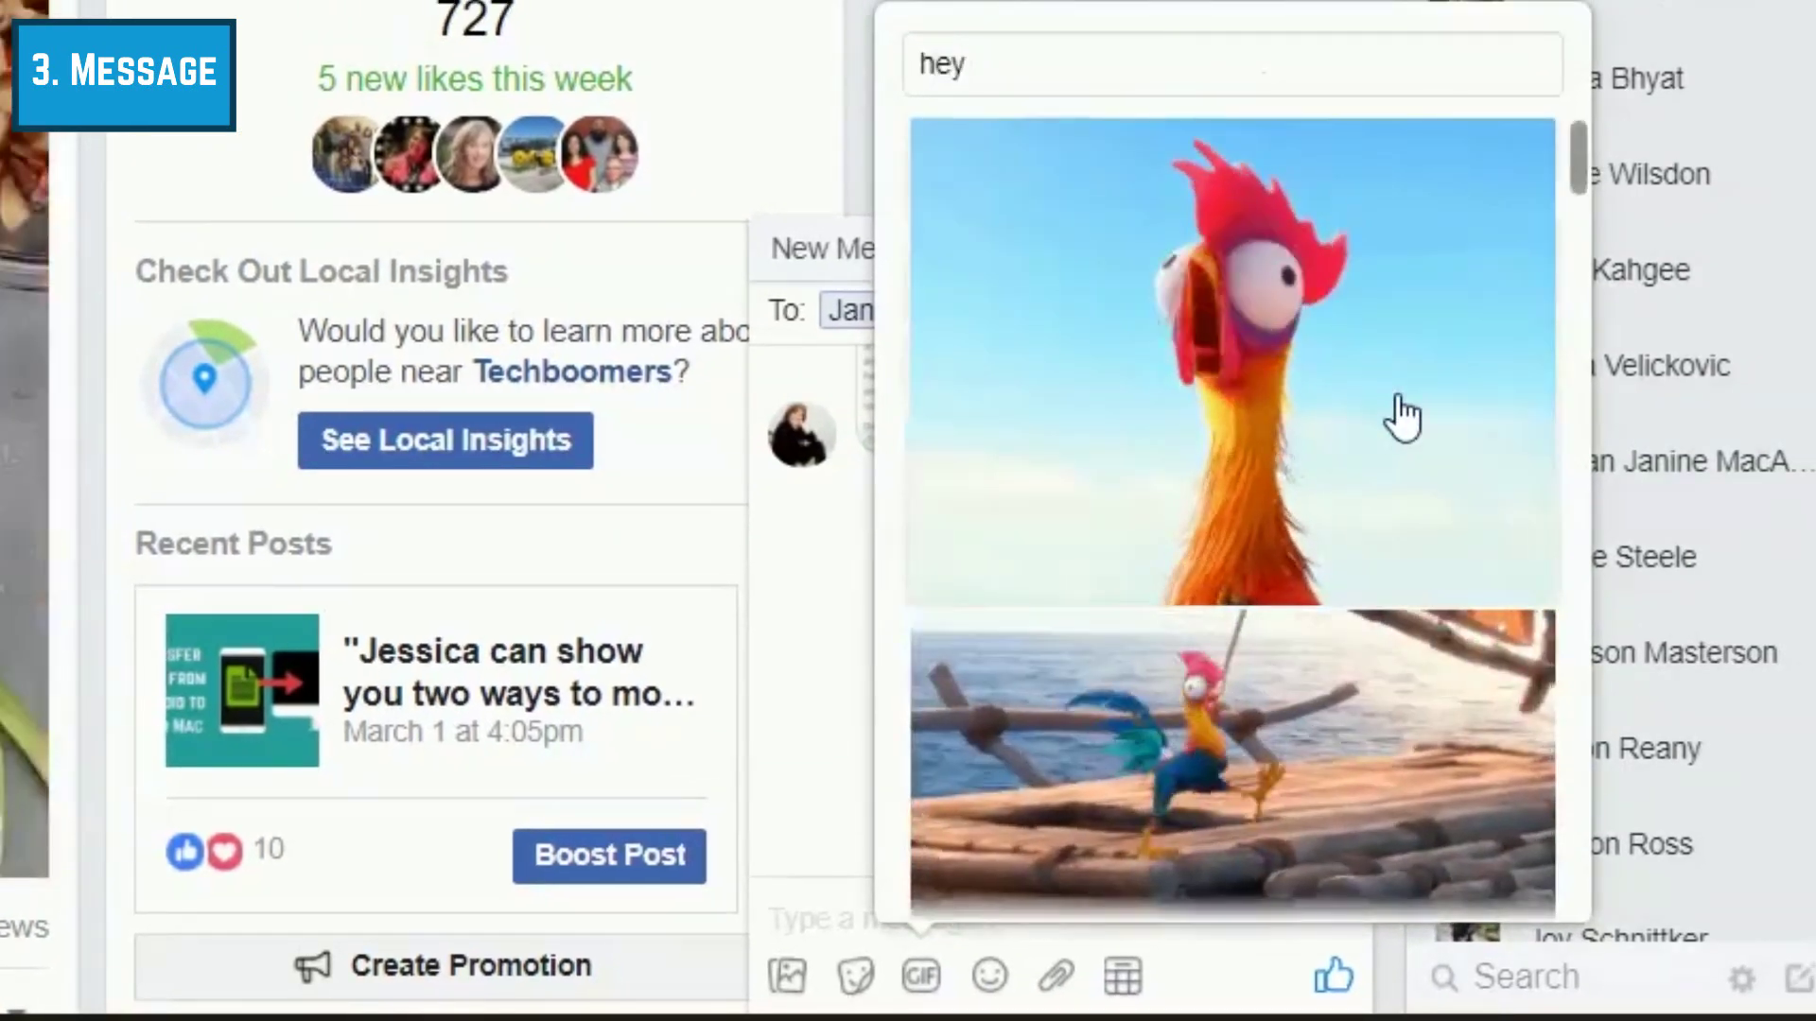
pyautogui.scroll(-15, 1403, 416)
pyautogui.scroll(-5, 1403, 416)
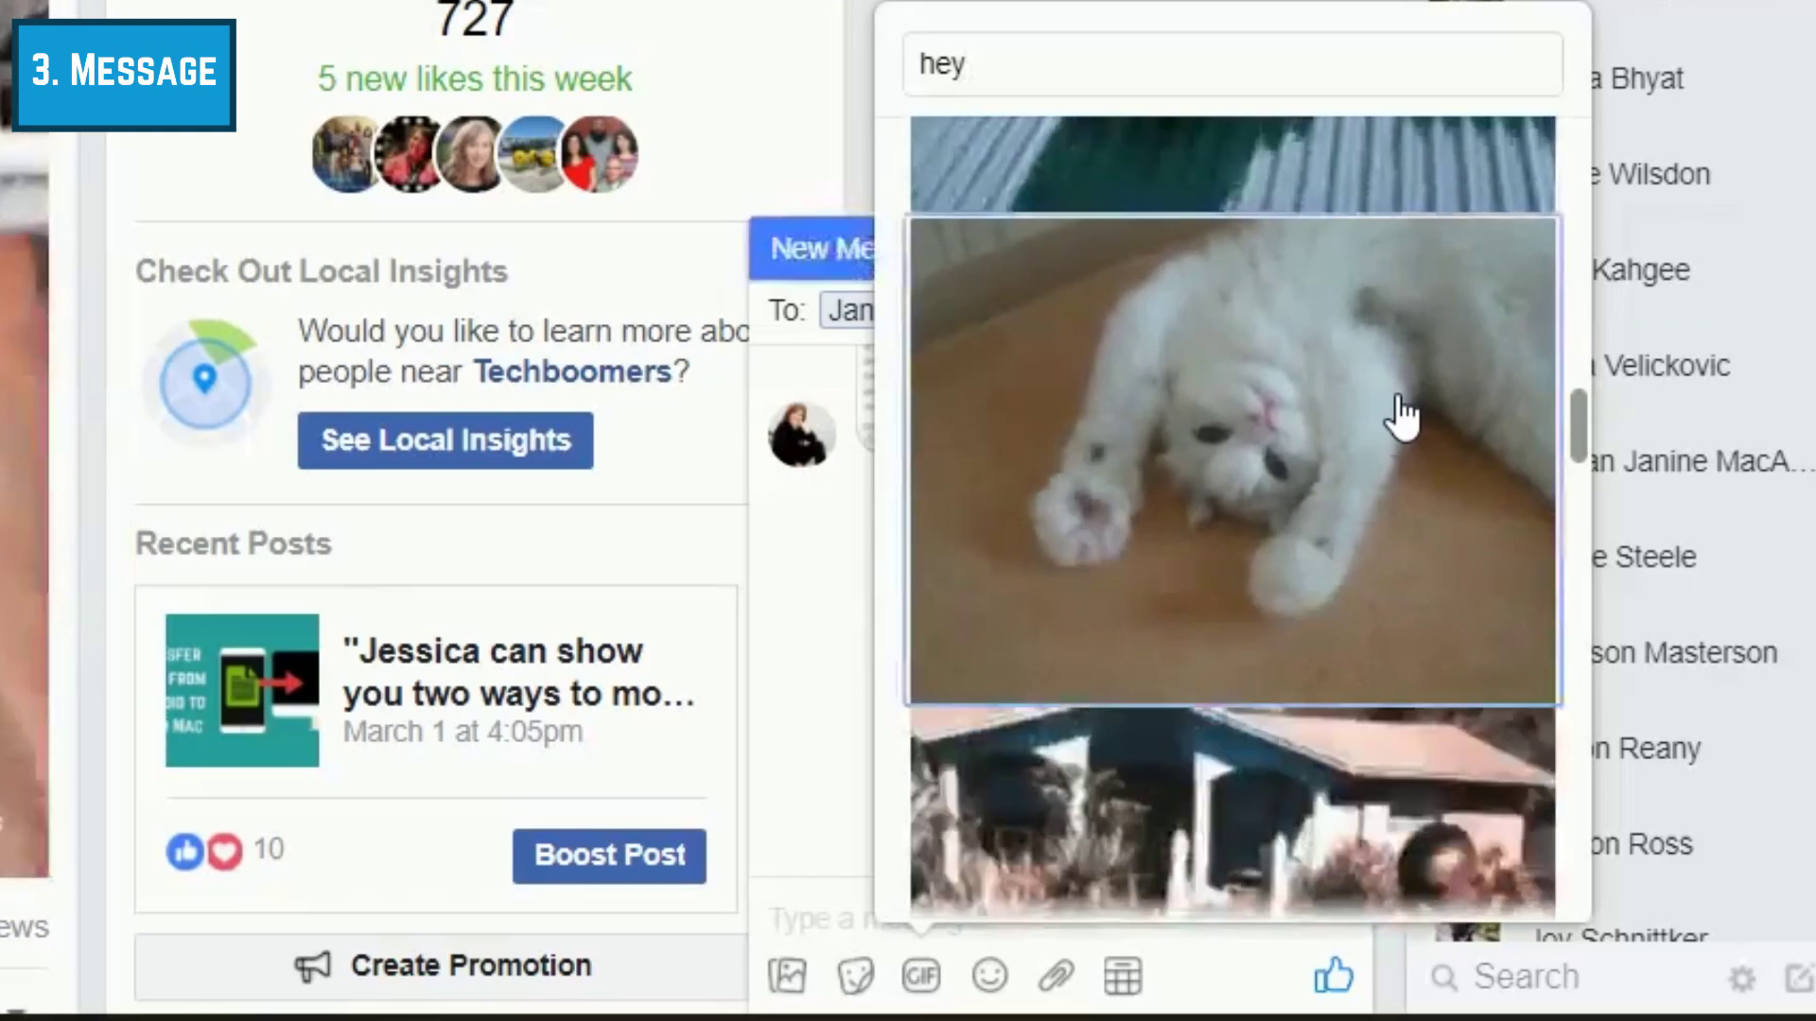
pyautogui.click(1402, 416)
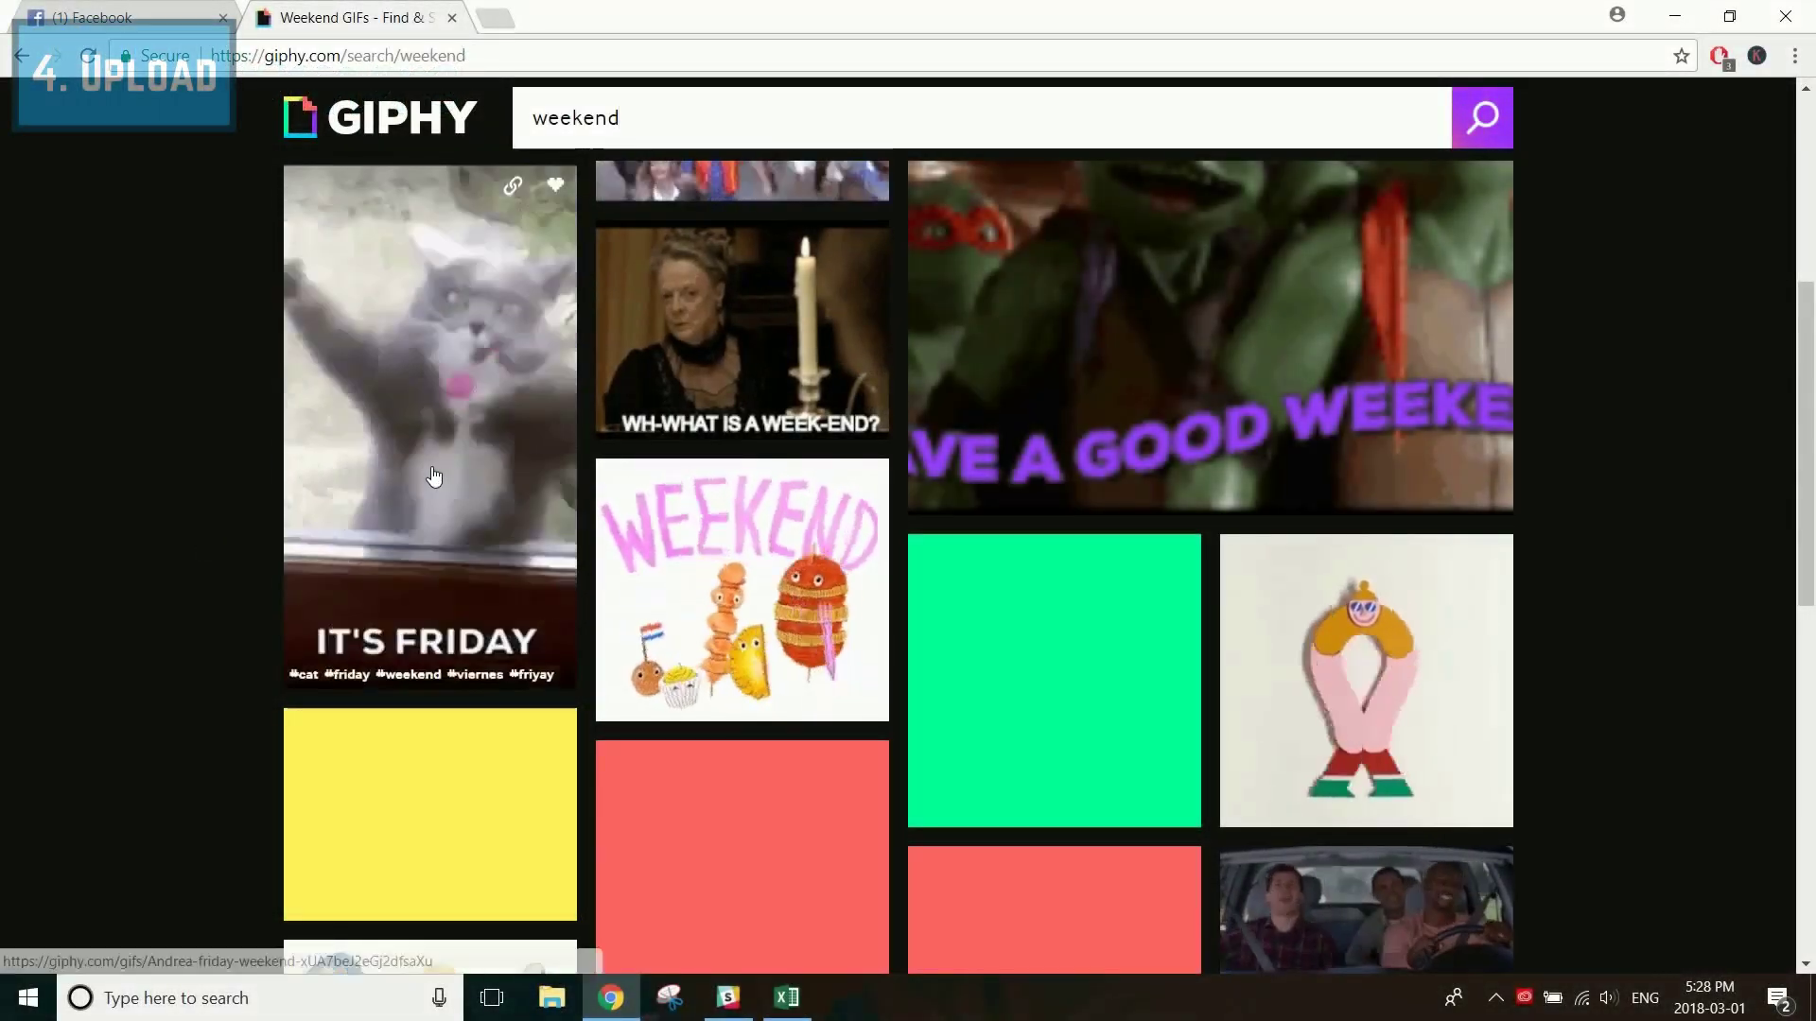
# Open the grey cat GIF's page from Giphy's 'weekend' search results.
pyautogui.click(435, 476)
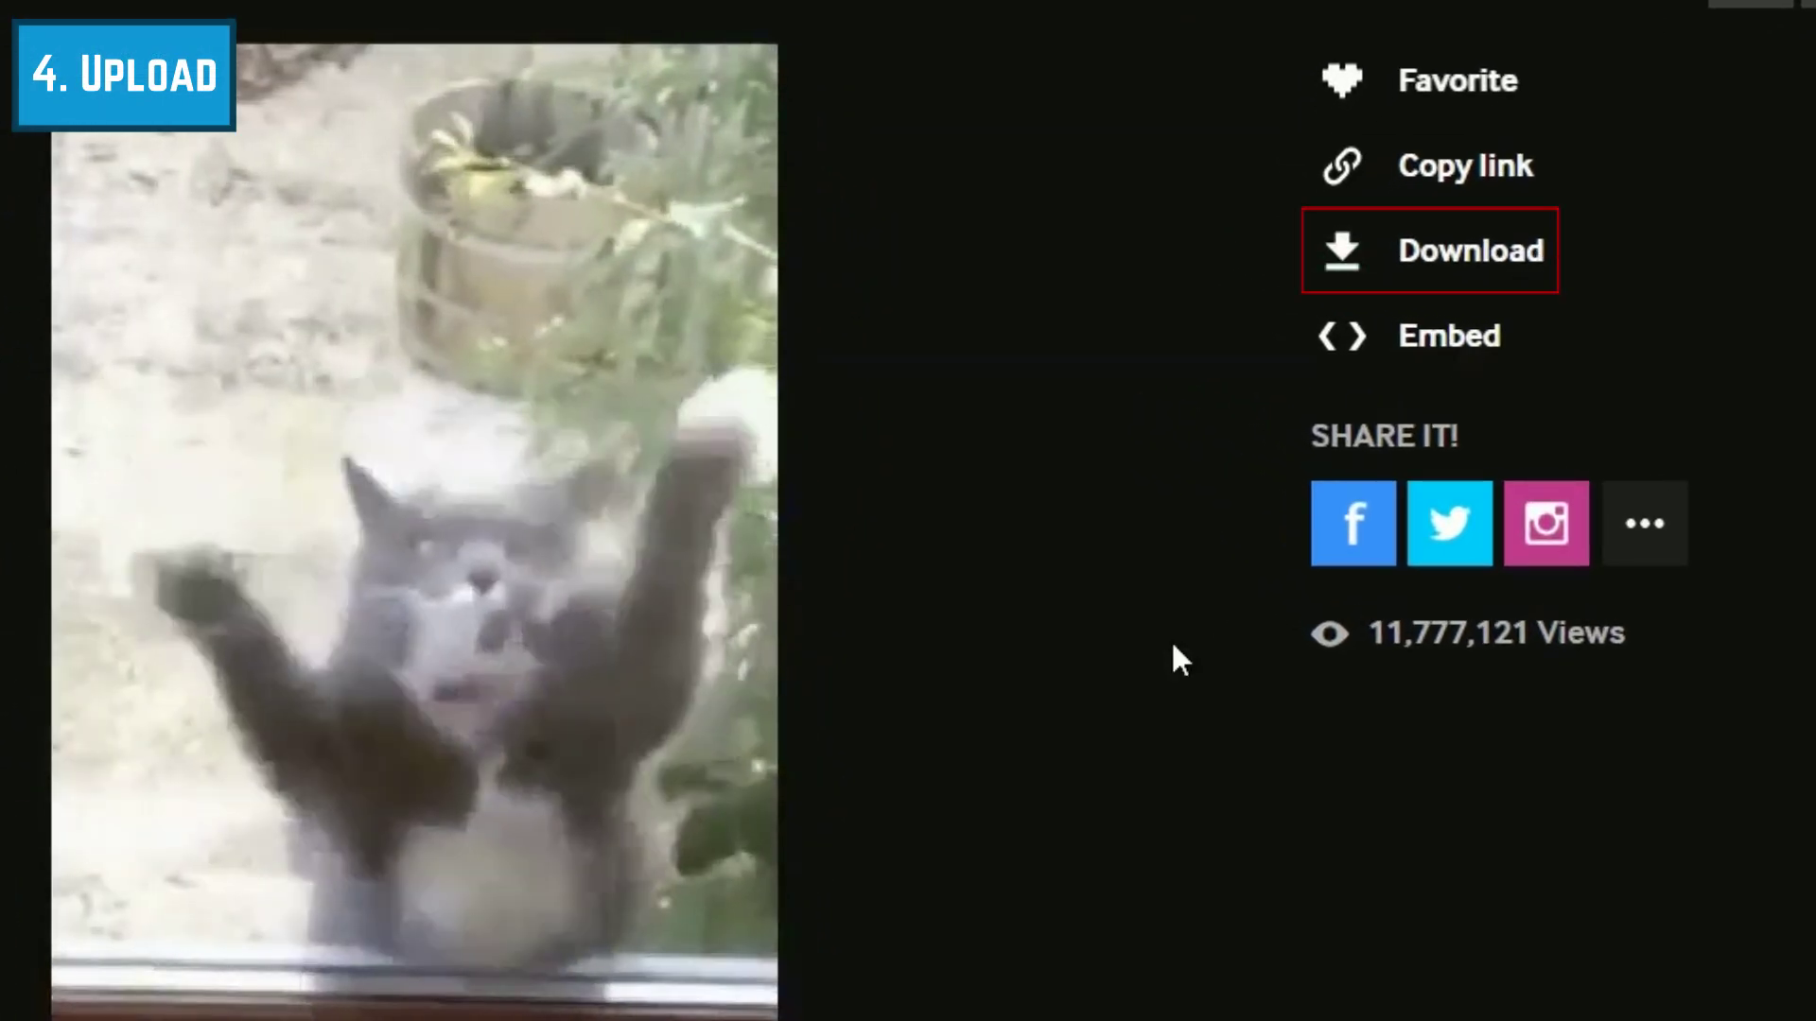
# Save the cat GIF, then start a Facebook post and open the Photo/Video file picker.
pyautogui.rightClick(537, 622)
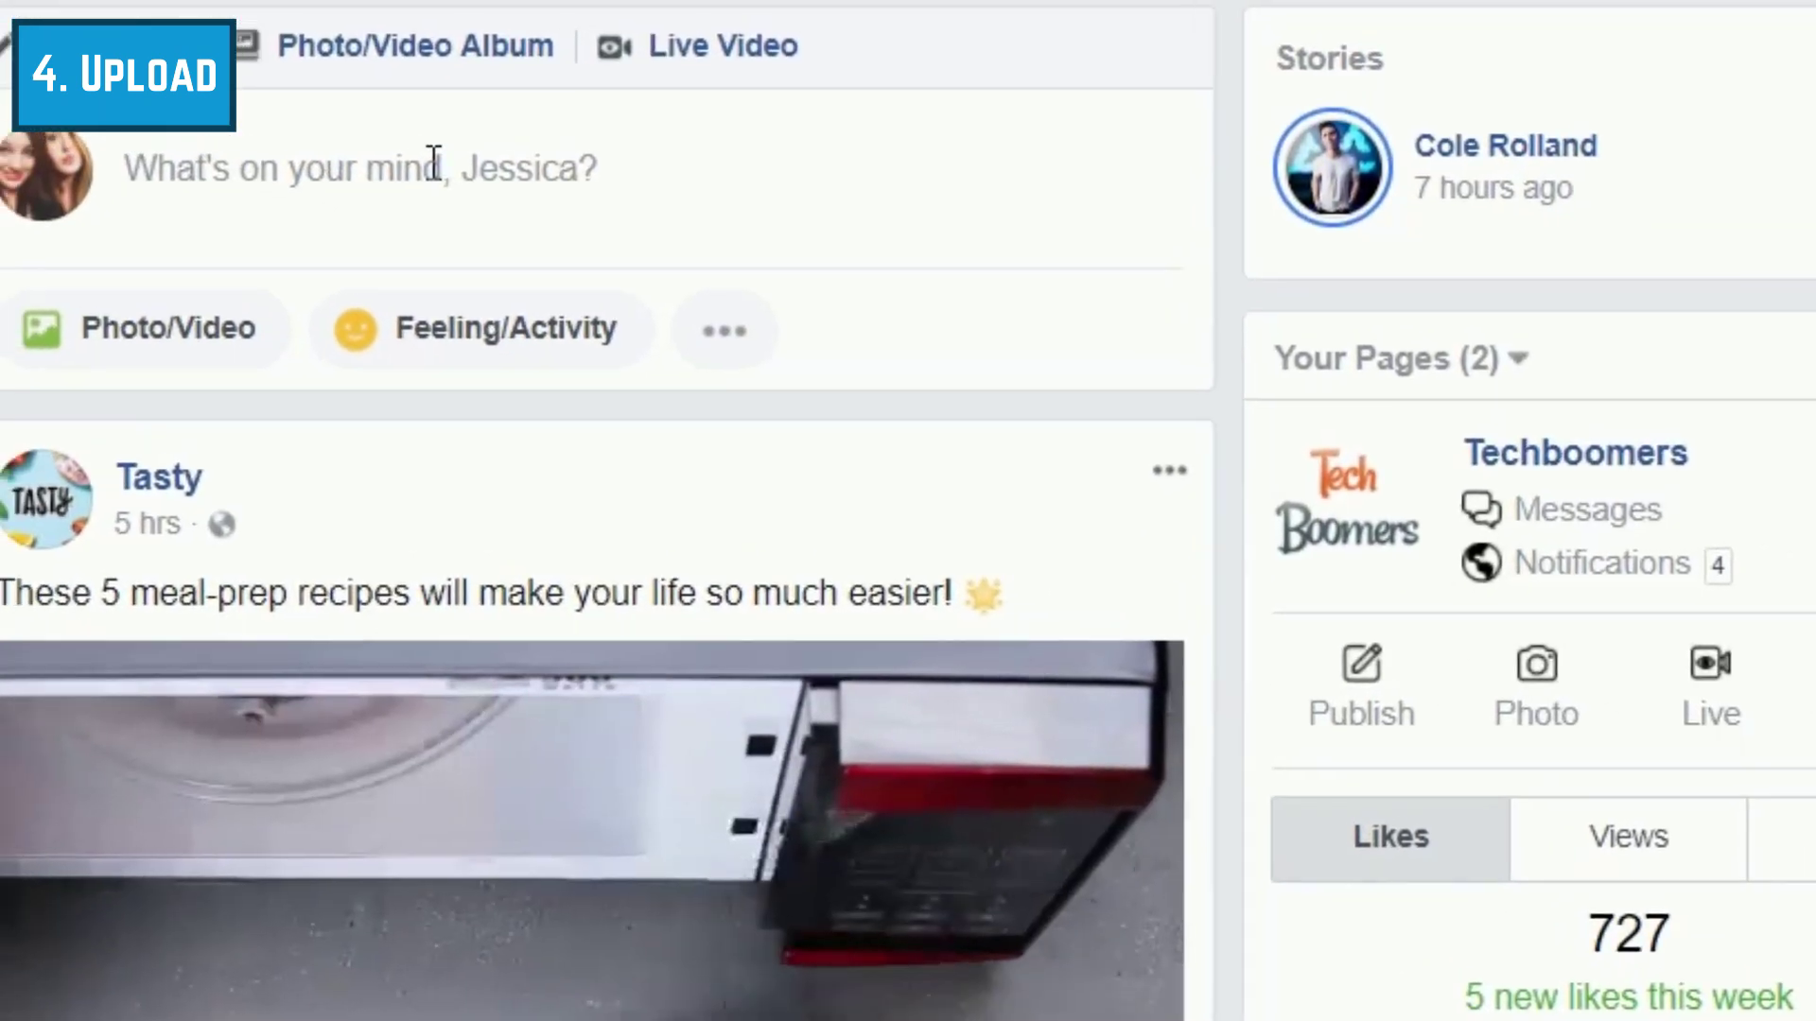
pyautogui.click(434, 167)
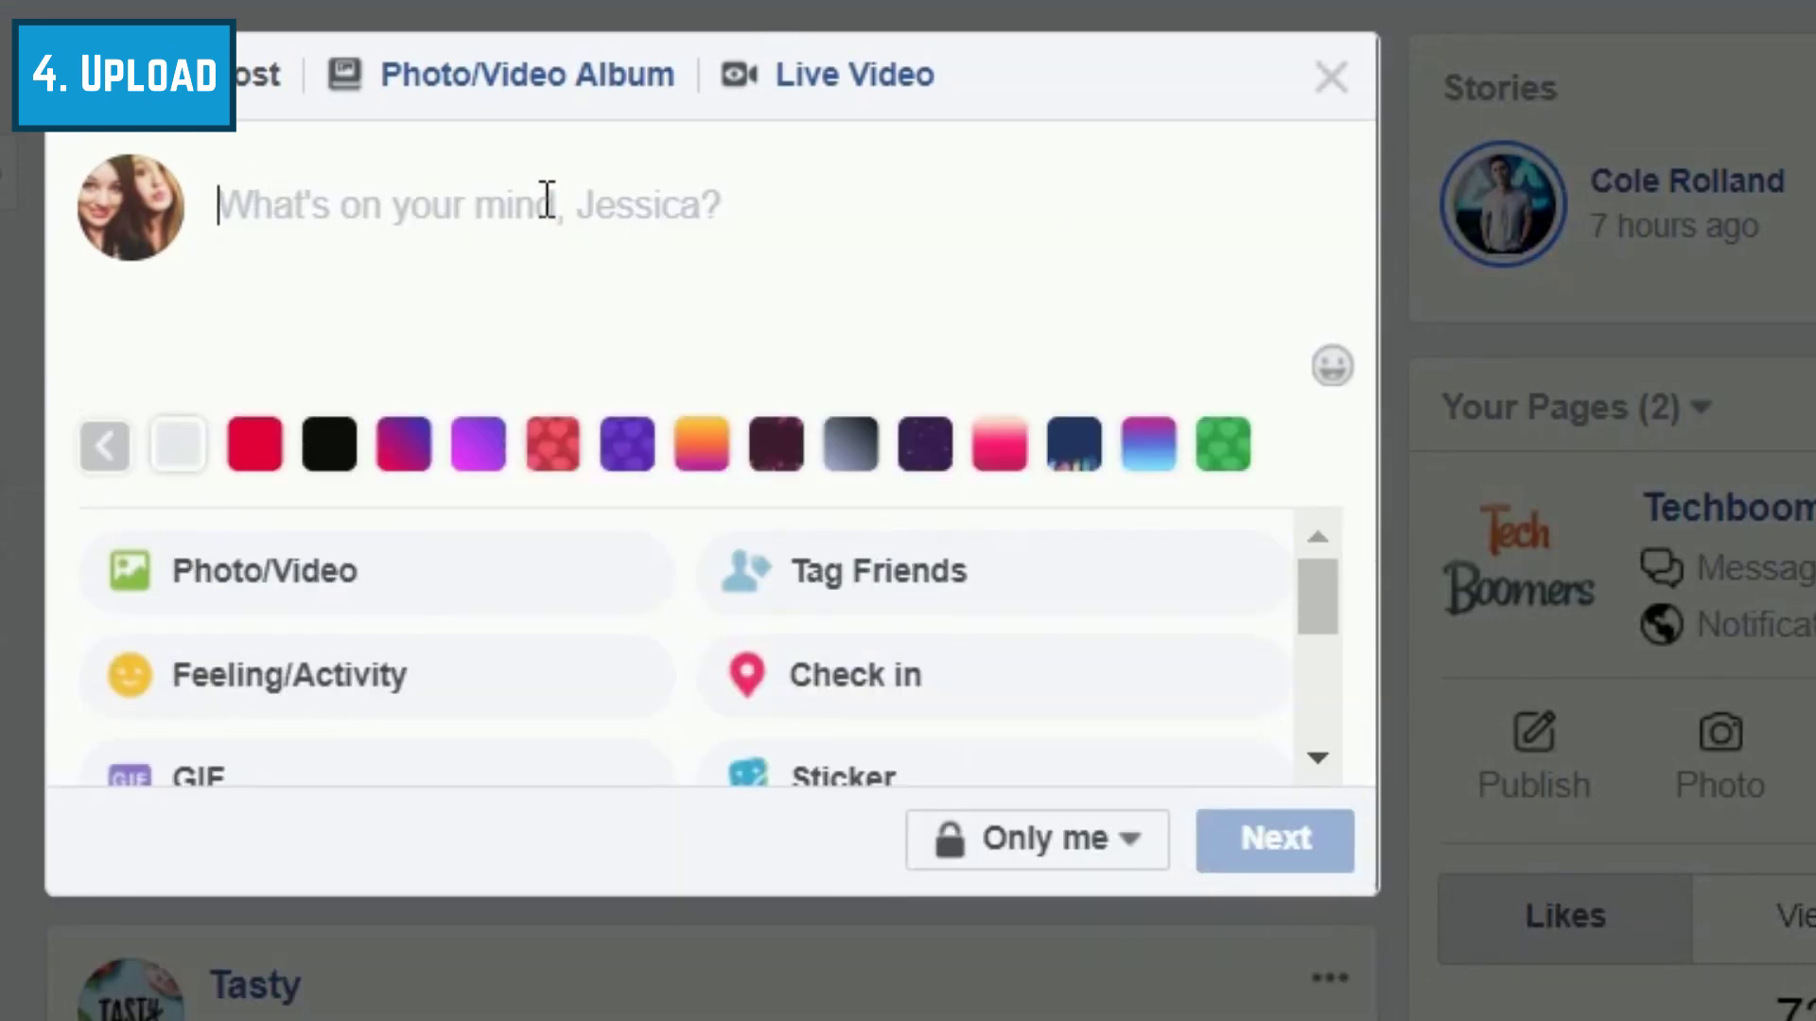
pyautogui.click(635, 597)
# Search Downloads for 'gif' and attach giphy (1).gif to the post.
pyautogui.click(190, 348)
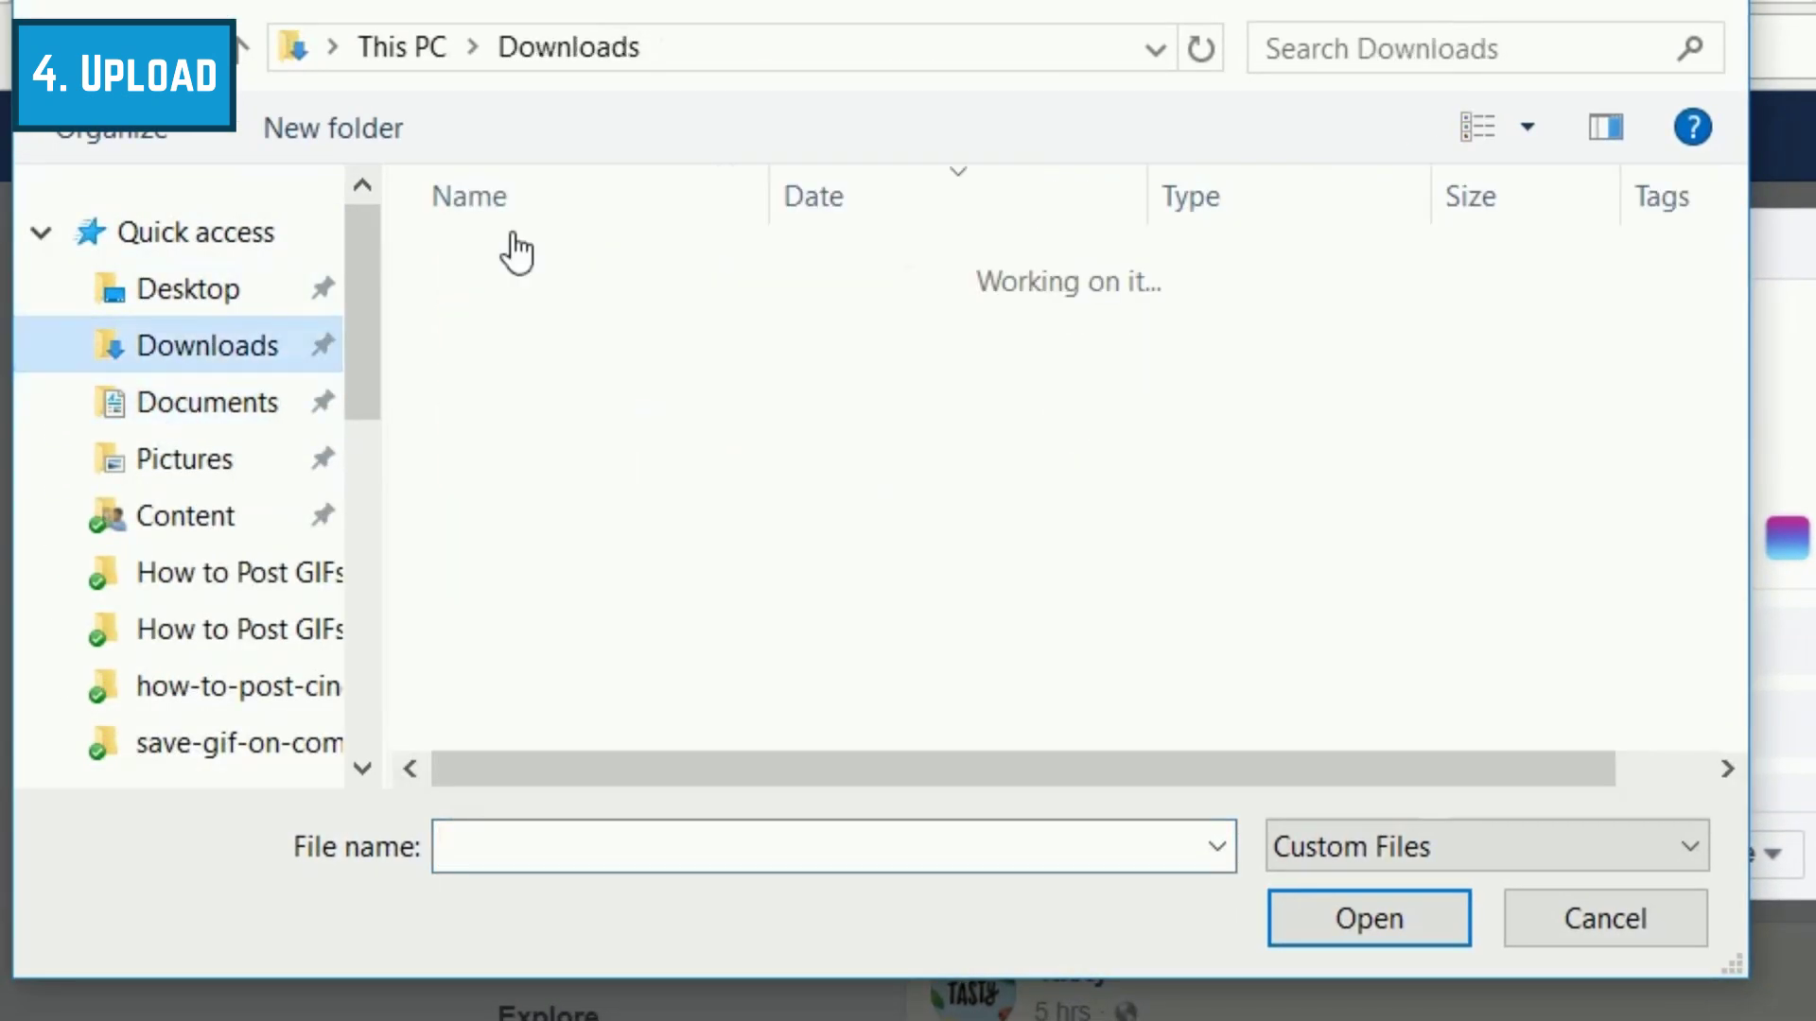
pyautogui.click(1435, 49)
pyautogui.write('gif')
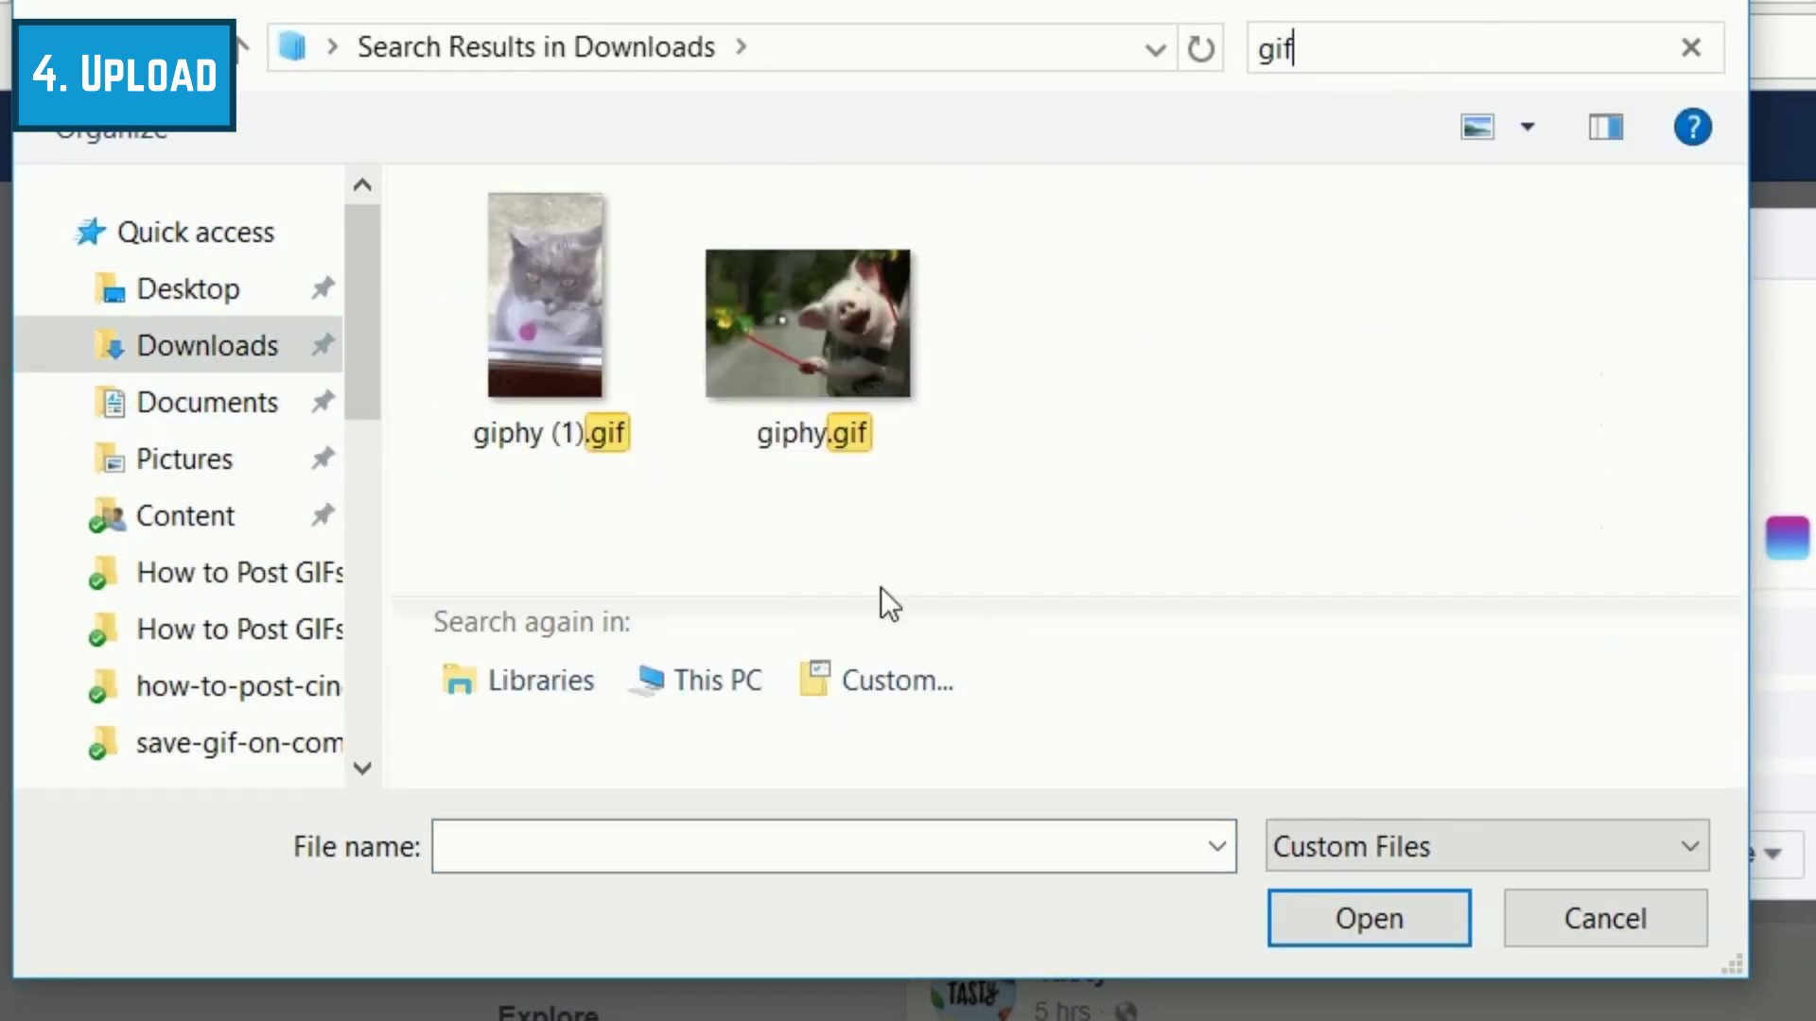
pyautogui.click(572, 349)
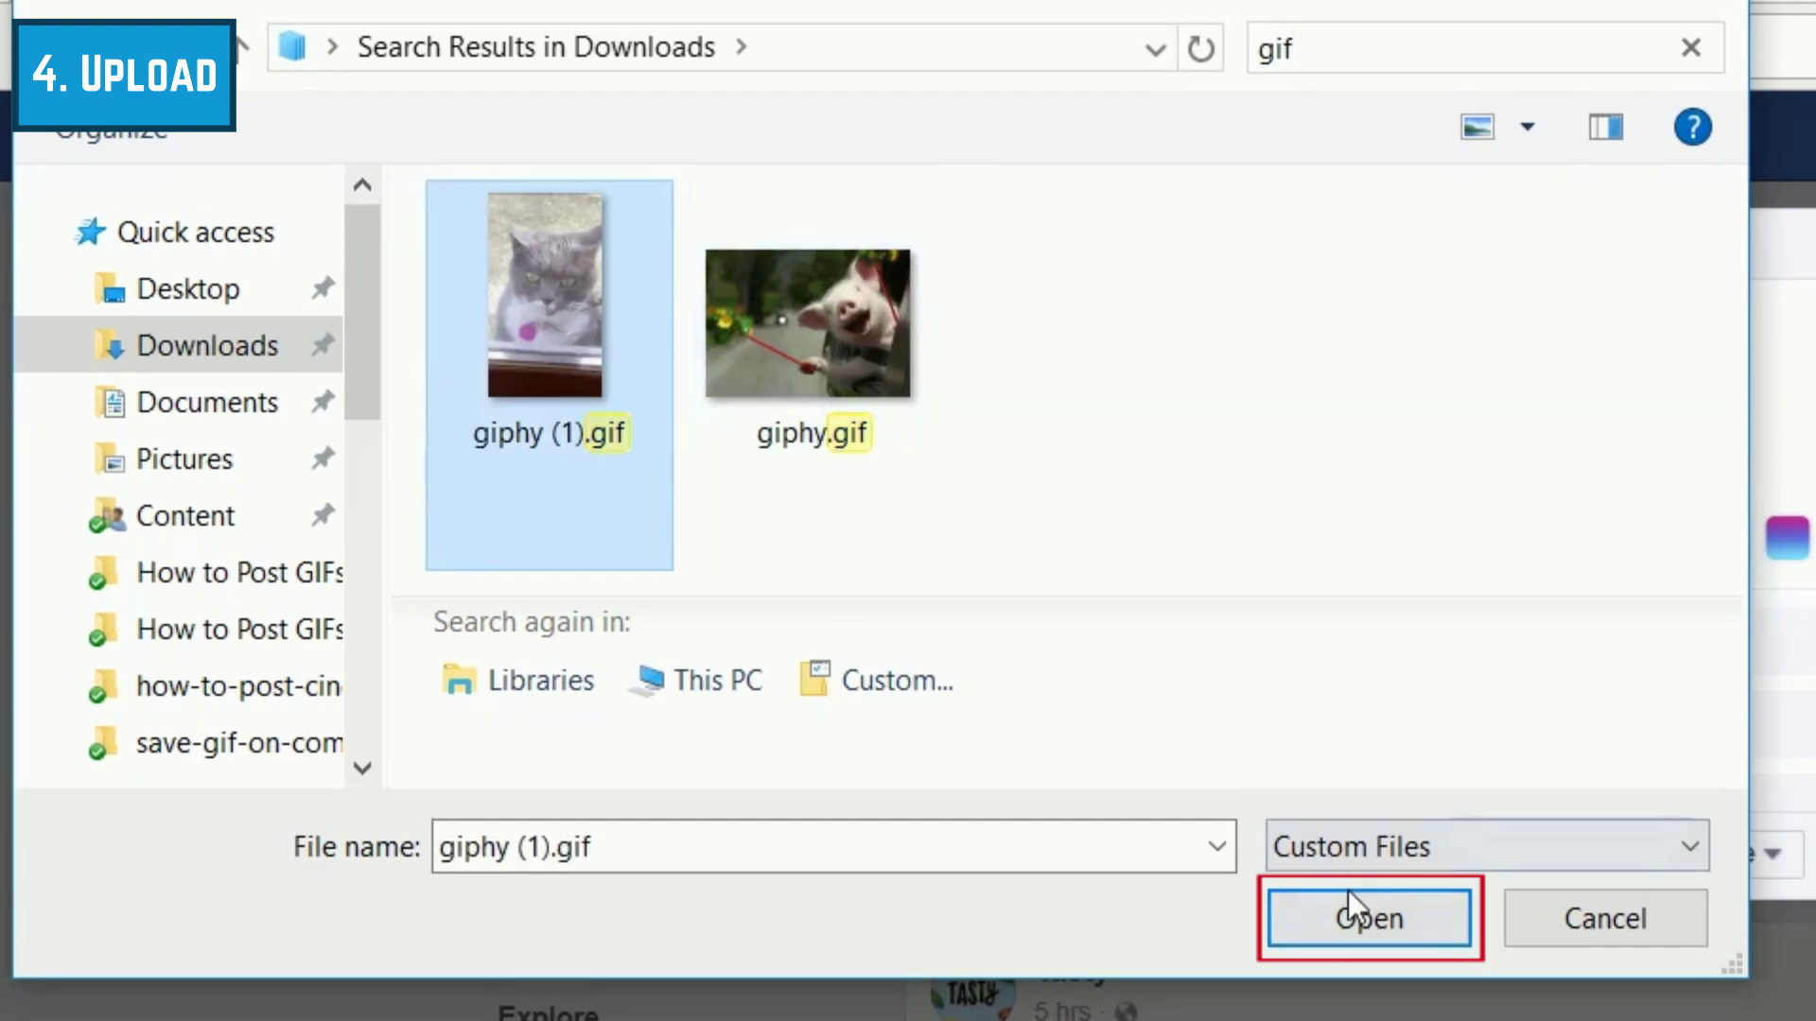
pyautogui.click(1397, 925)
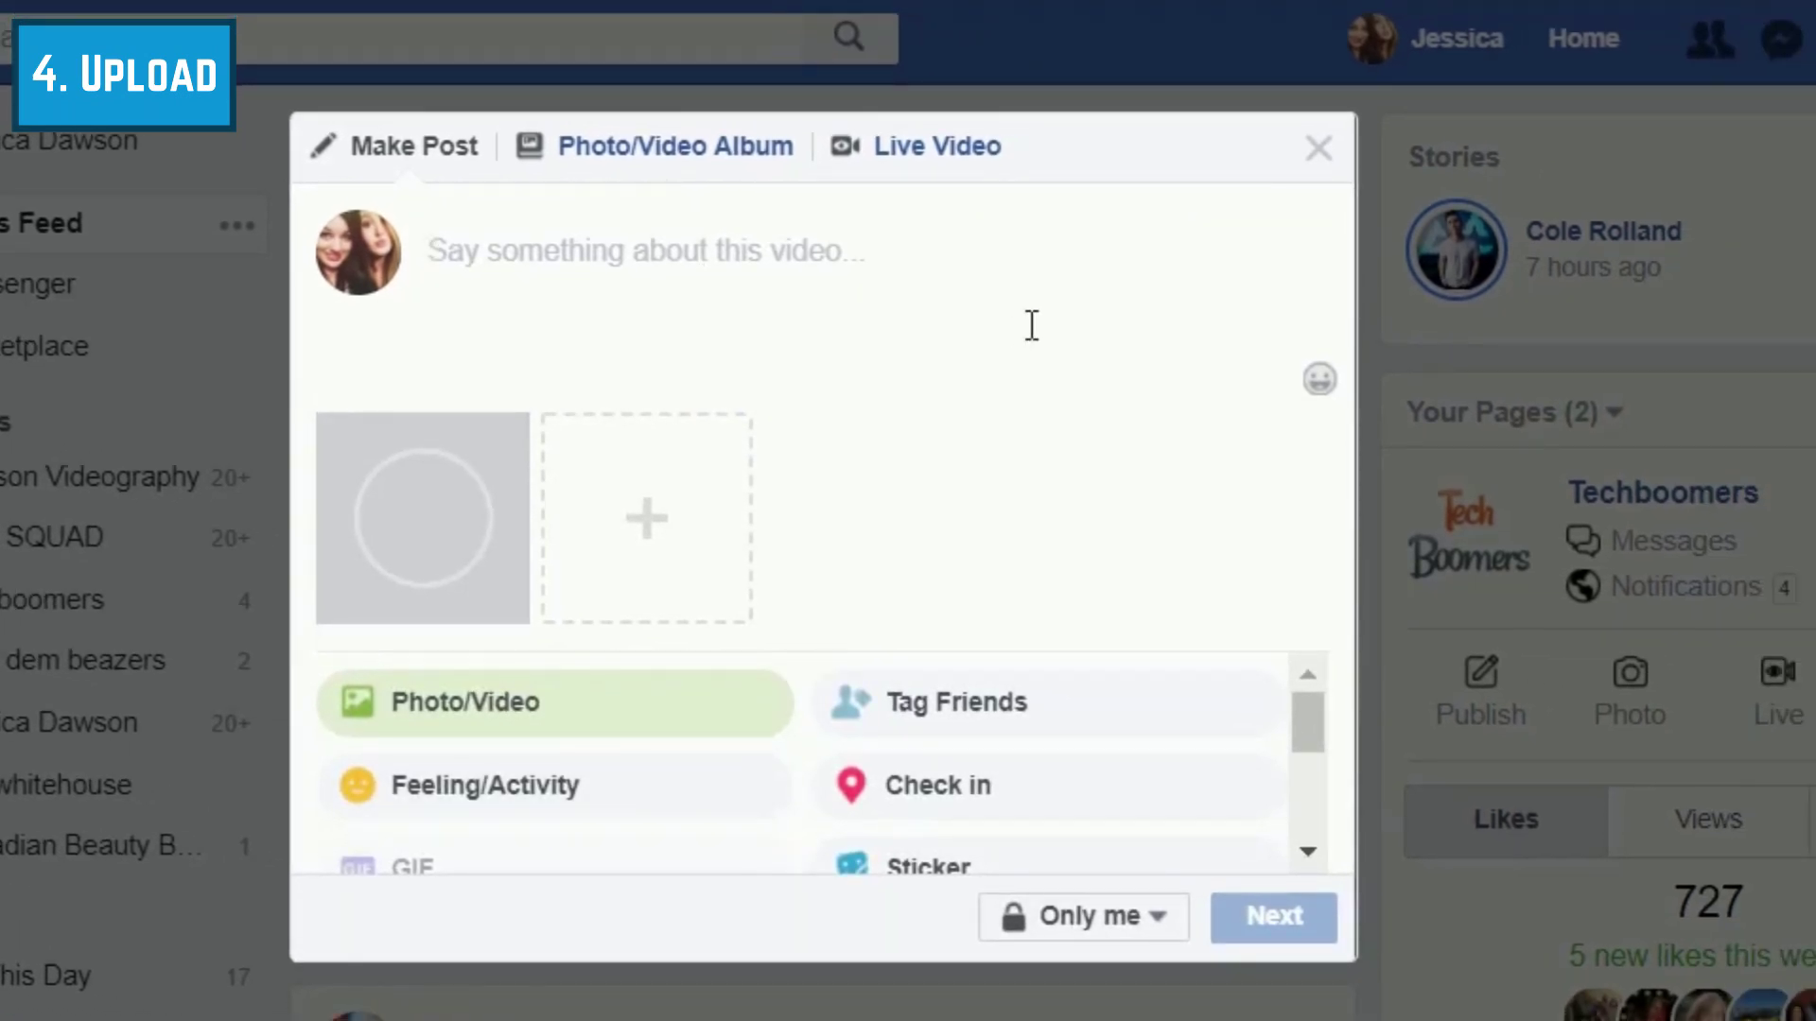
# Caption the GIF post 'Gotta love weekends!' and publish it to the Timeline.
pyautogui.click(615, 276)
pyautogui.write('Gotta love')
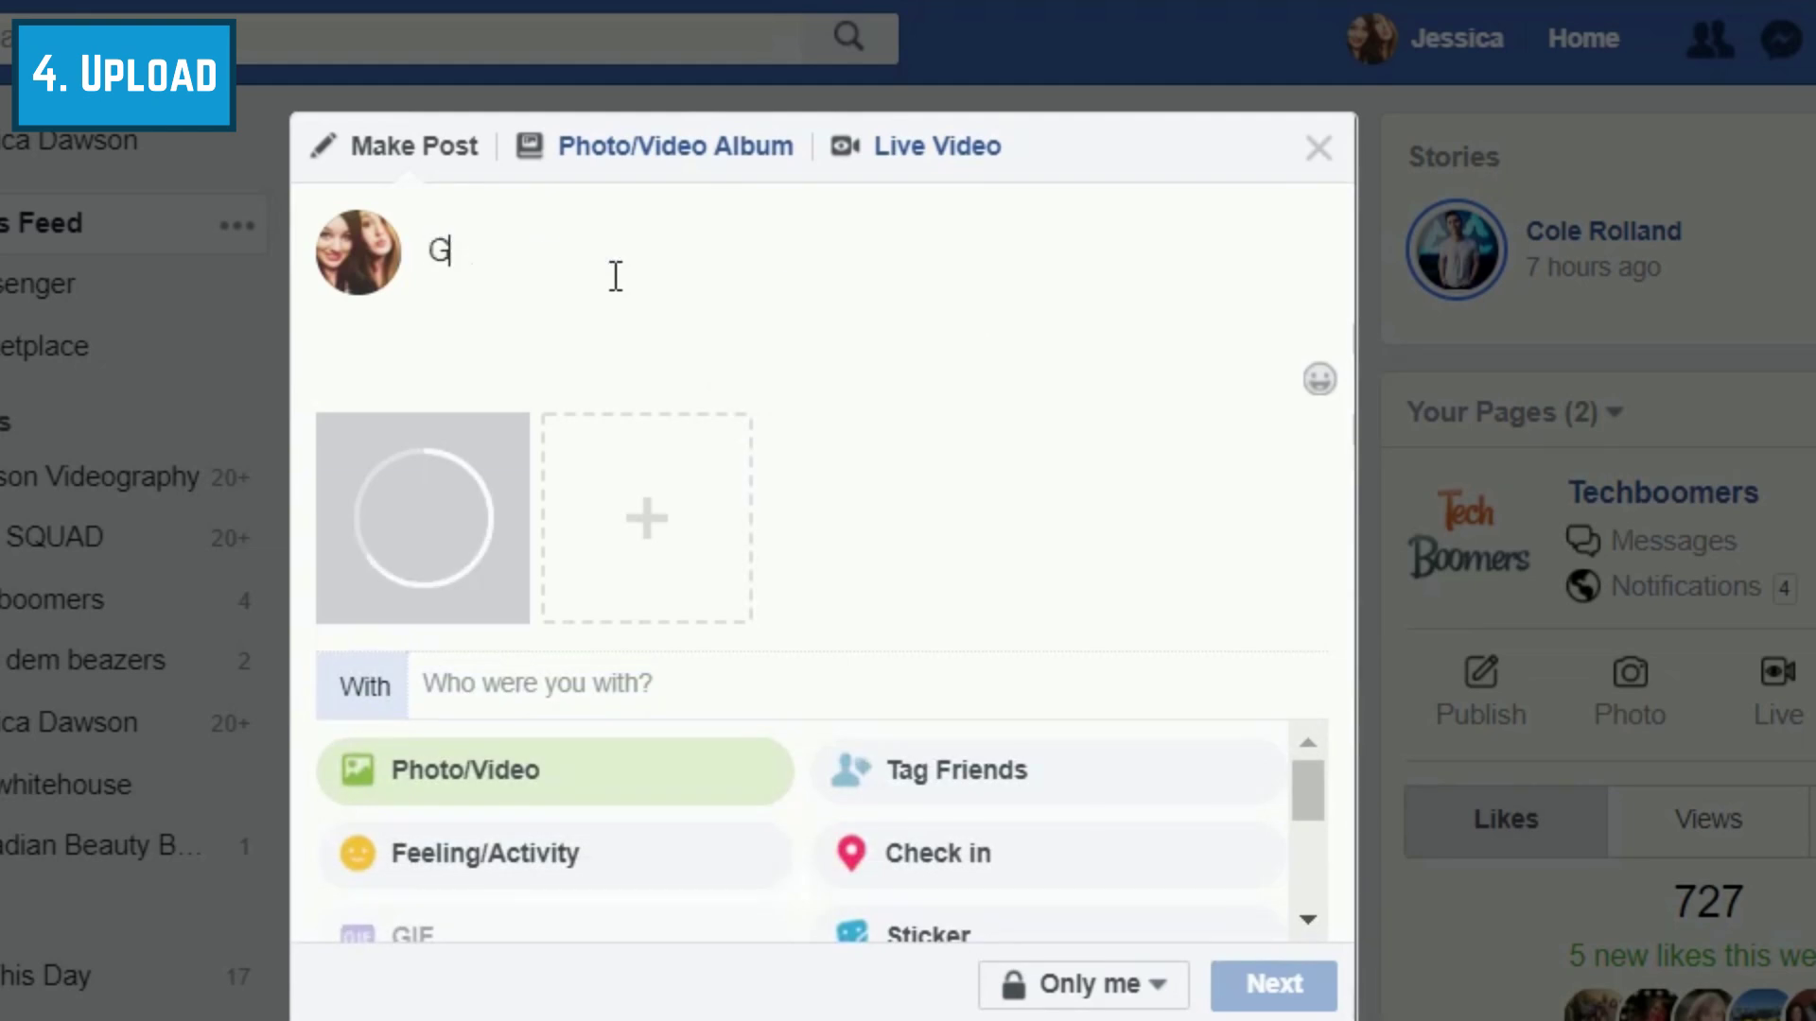
pyautogui.write(' weekends')
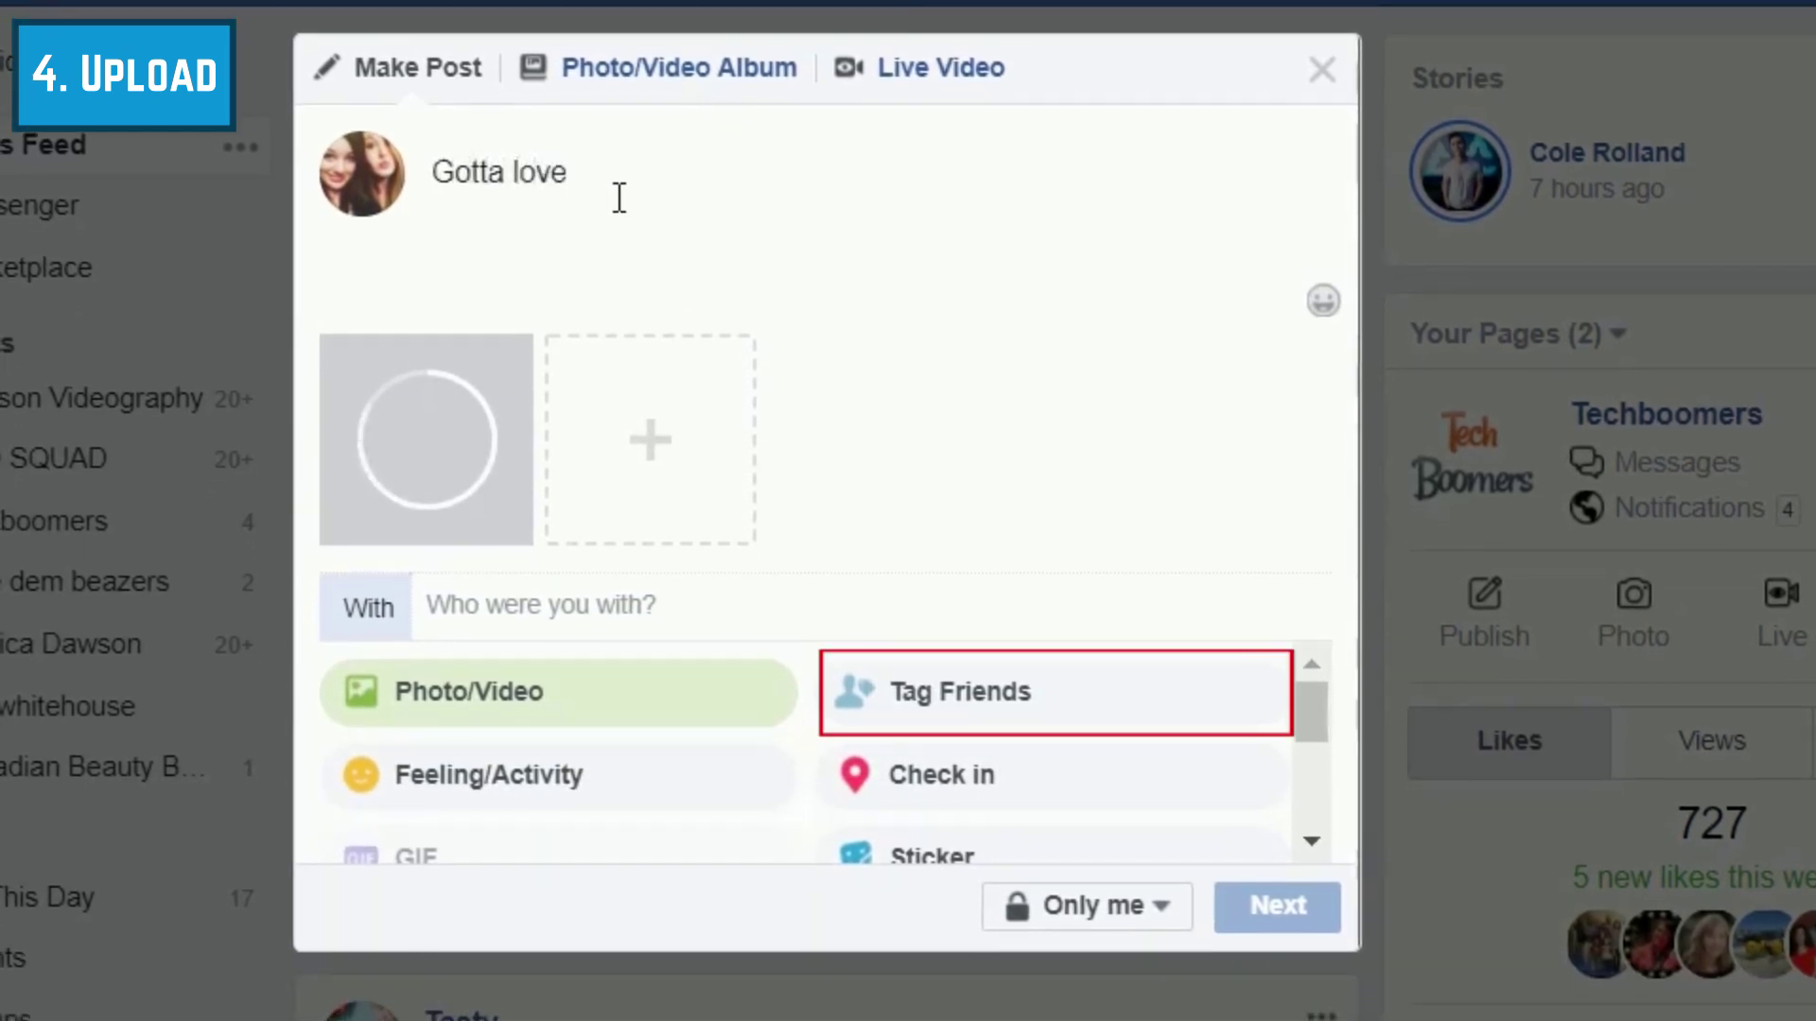
pyautogui.write('!')
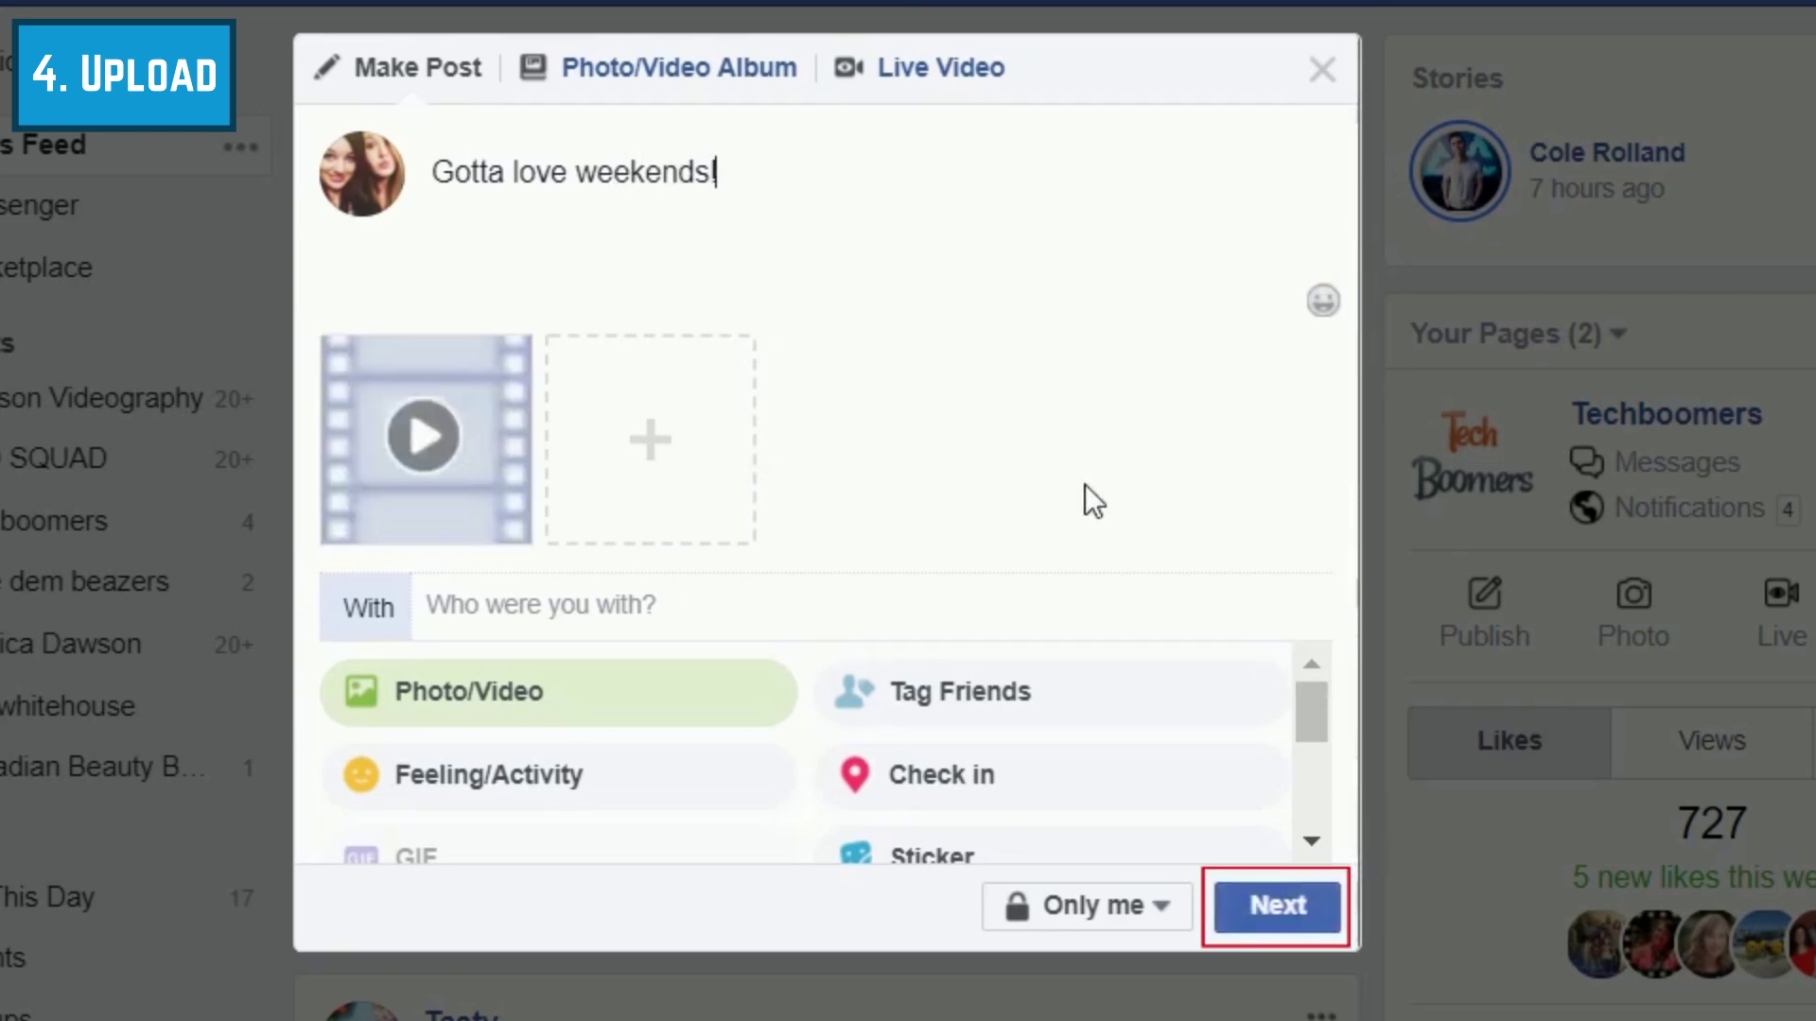
pyautogui.click(1333, 922)
pyautogui.click(1314, 601)
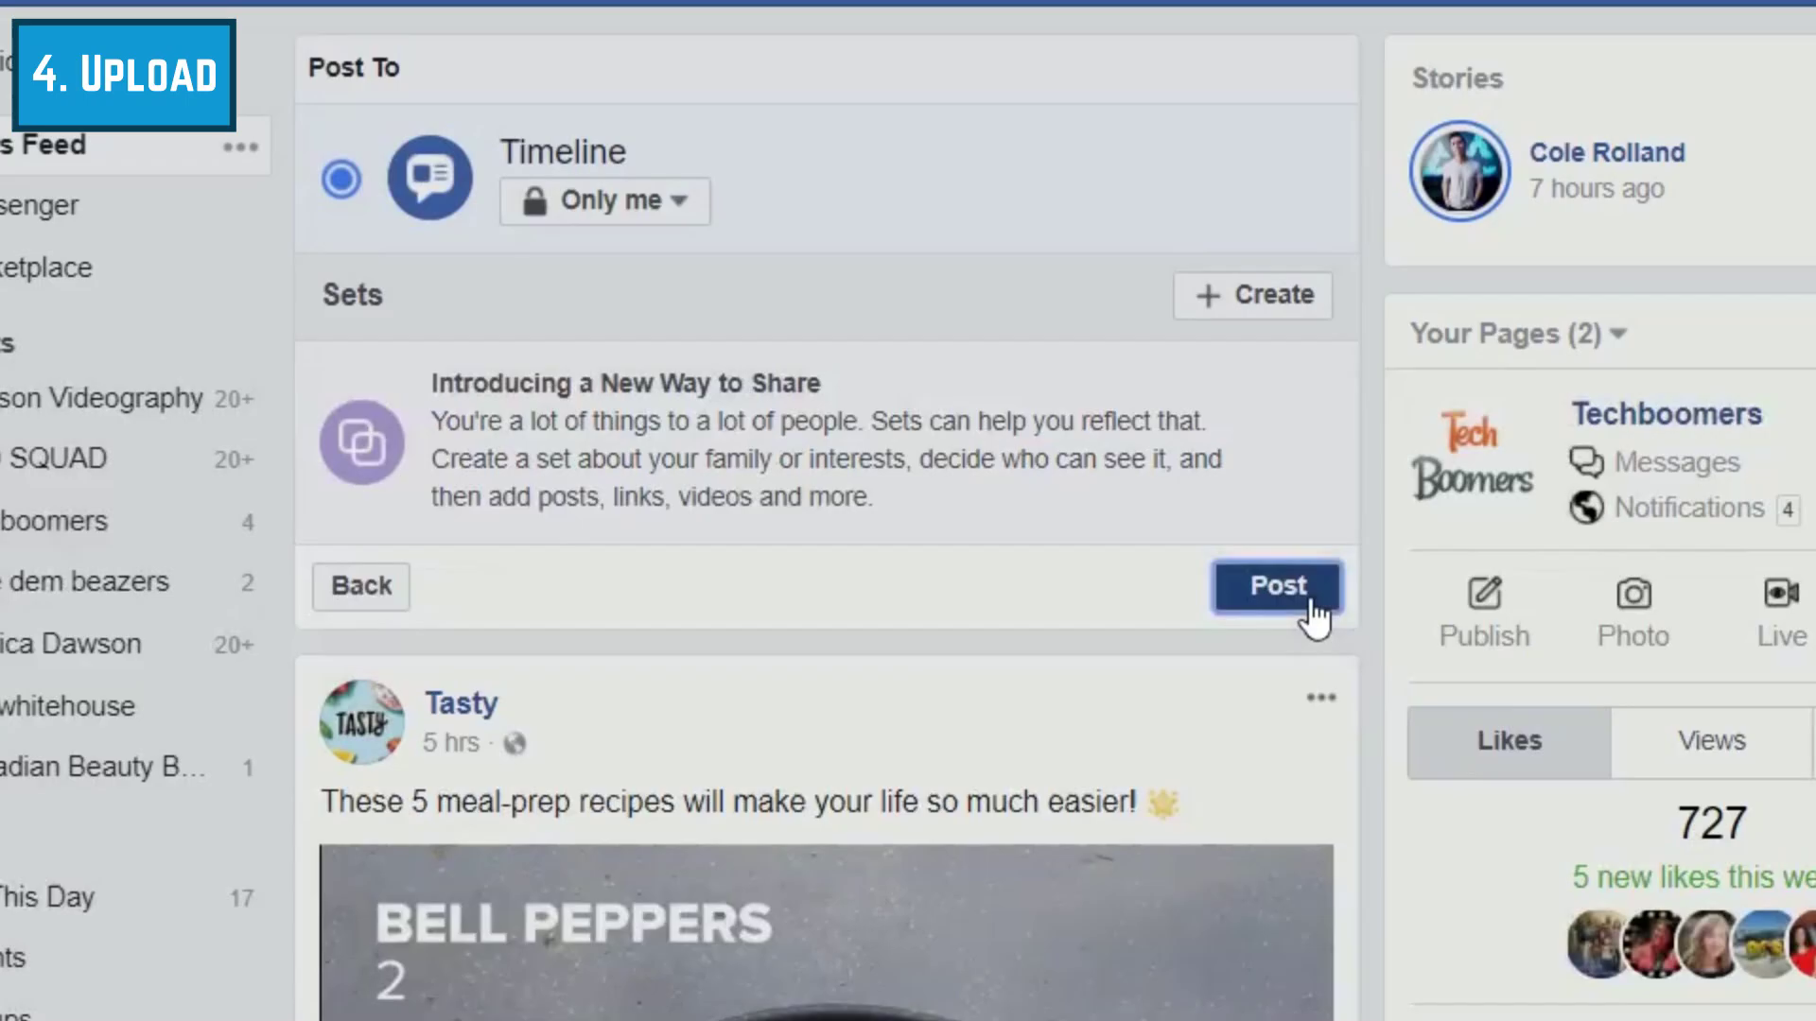